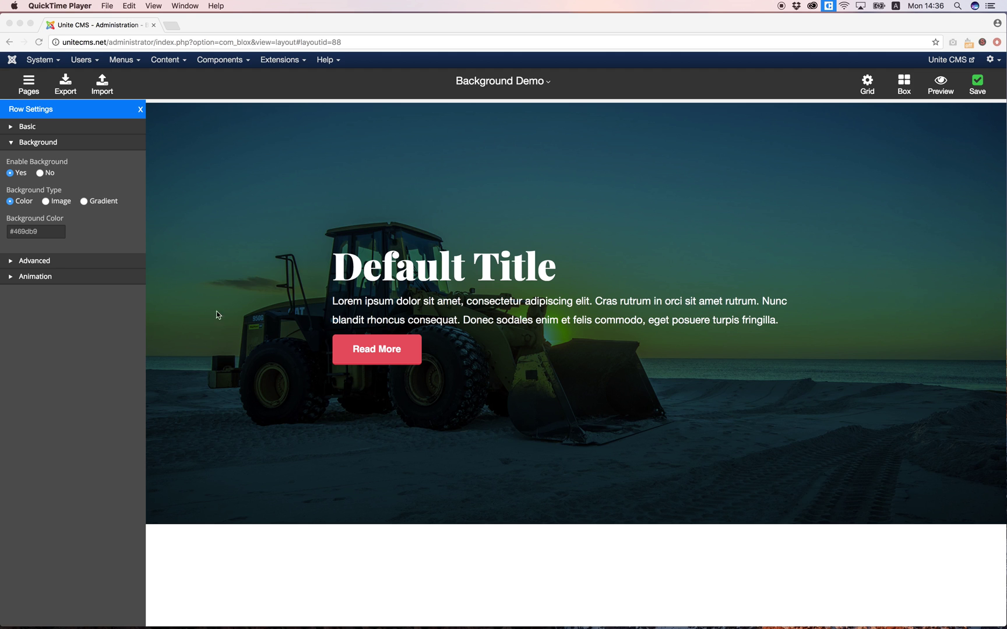
- Switch the hero row background to an image and try the Normal and overlay blend modes
left_click(64, 206)
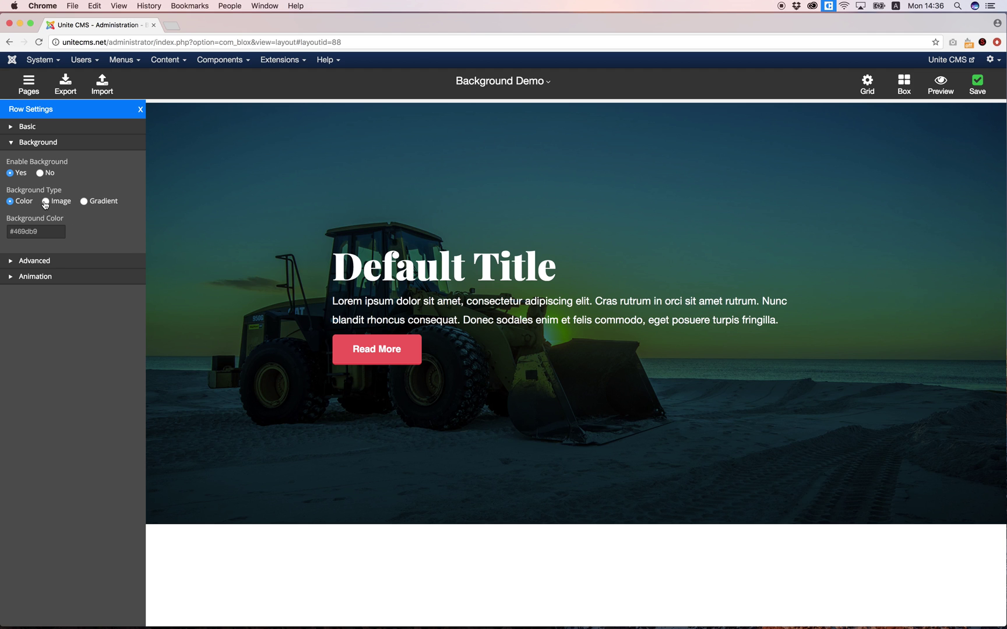
left_click(46, 202)
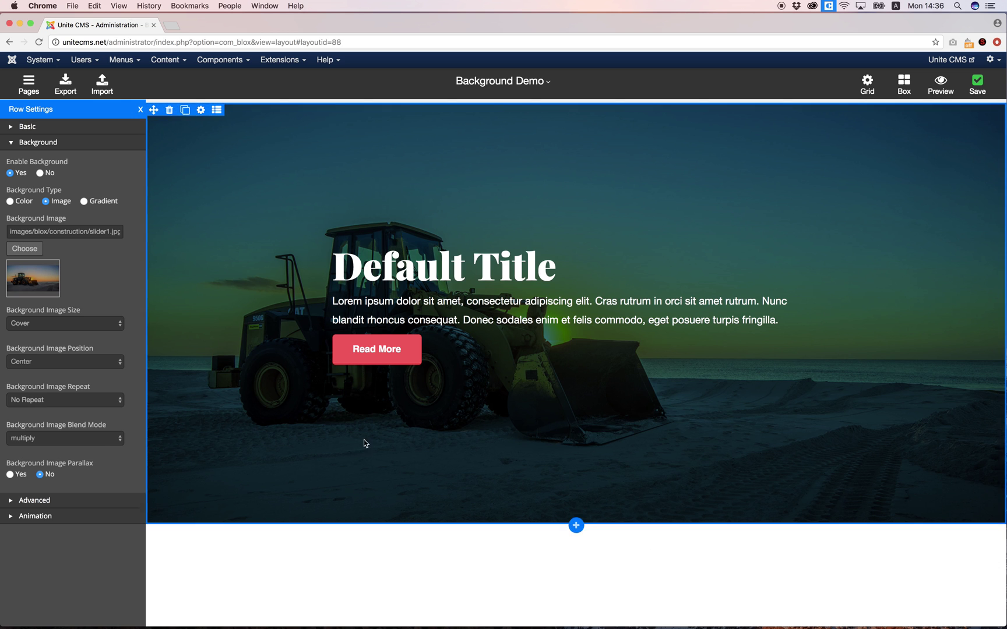
left_click(53, 443)
left_click(39, 430)
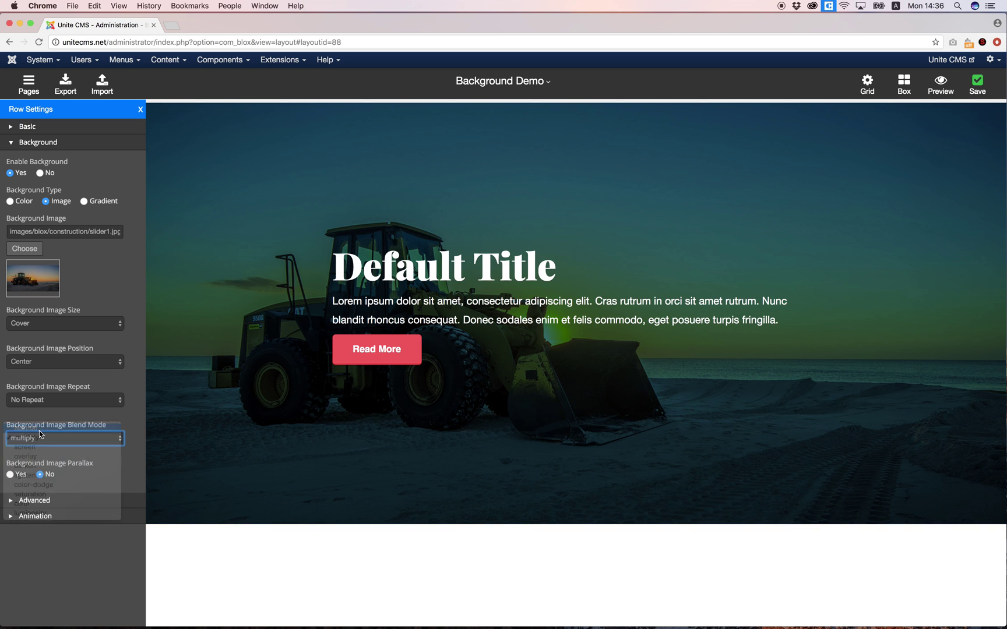
left_click(40, 438)
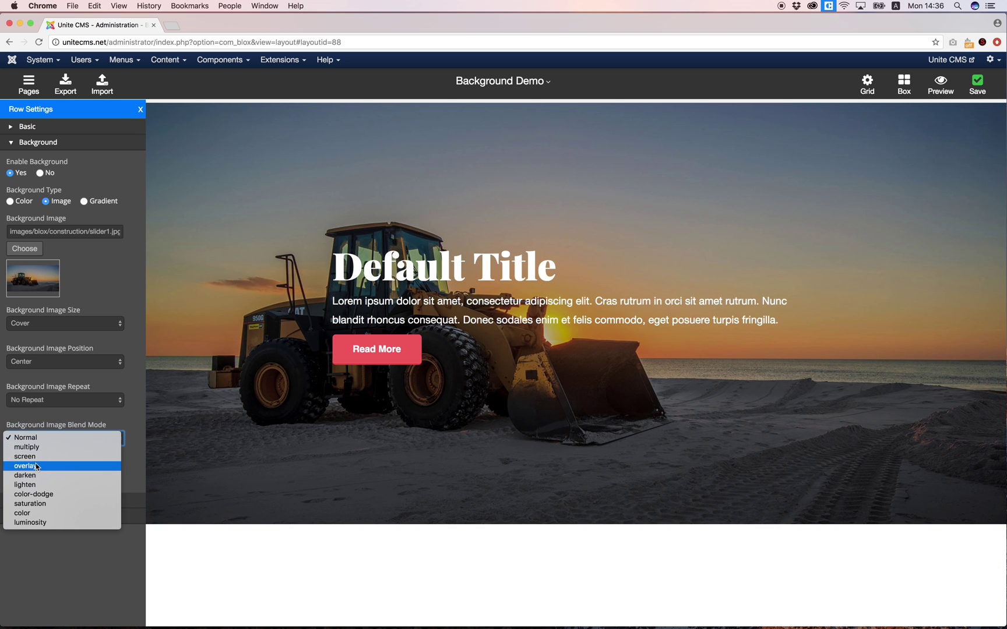
left_click(35, 466)
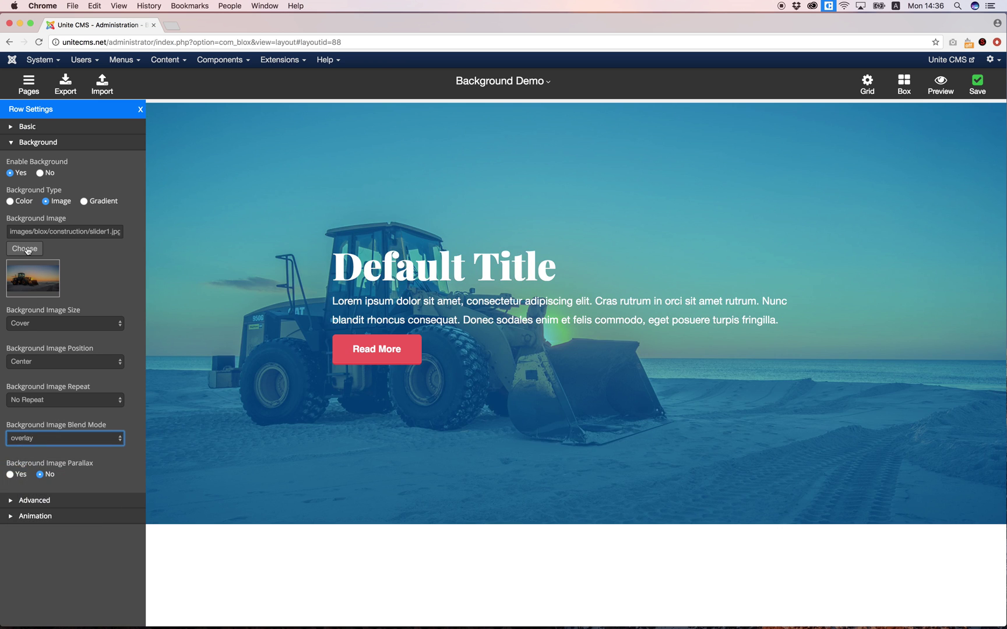
- Return the row background to colour red #ee8253, then delete the hero row
left_click(21, 205)
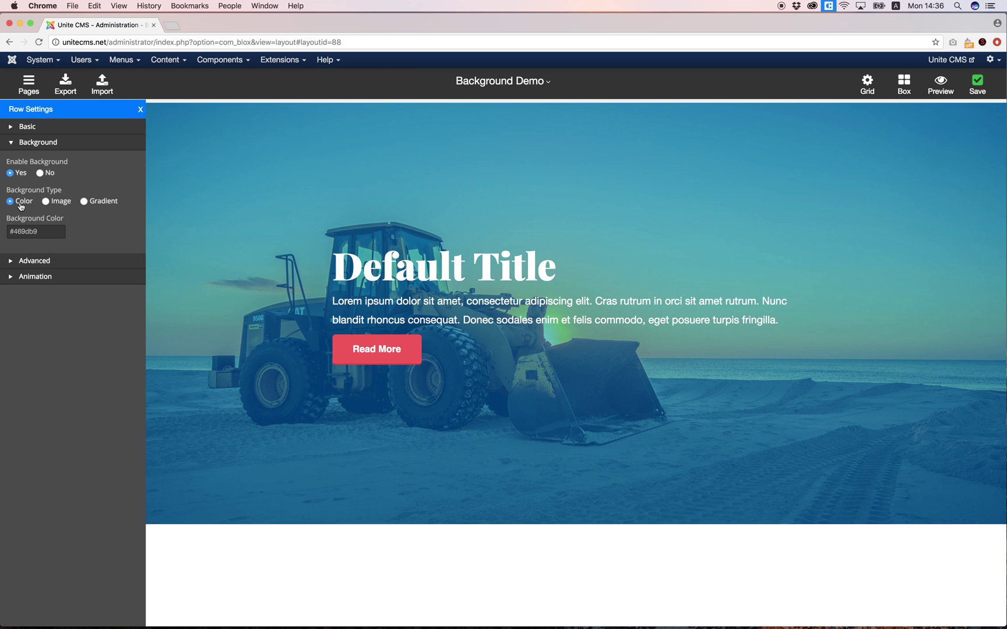
left_click(34, 231)
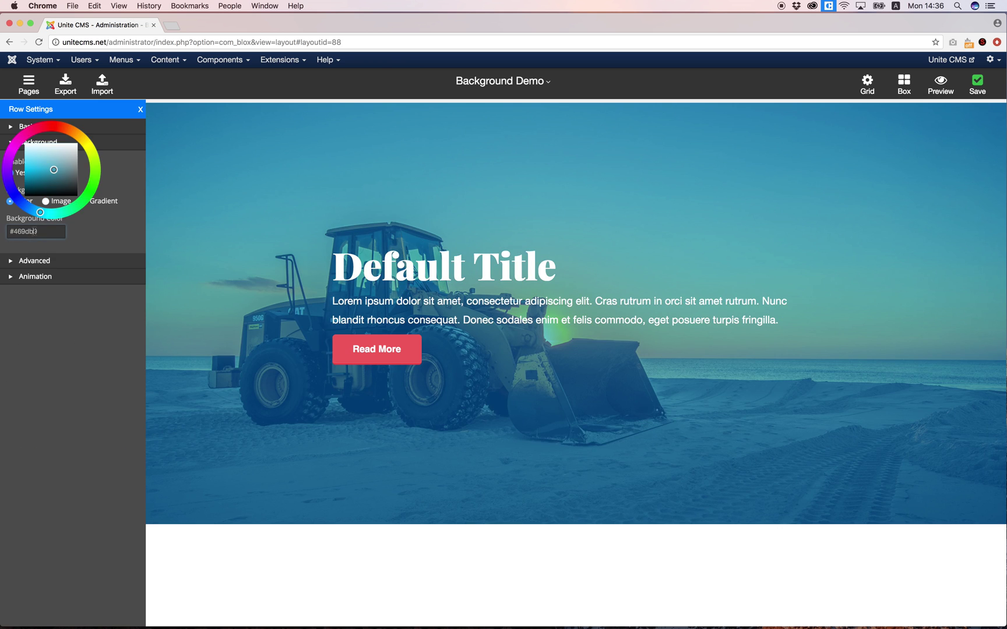
left_click(35, 163)
left_click(64, 128)
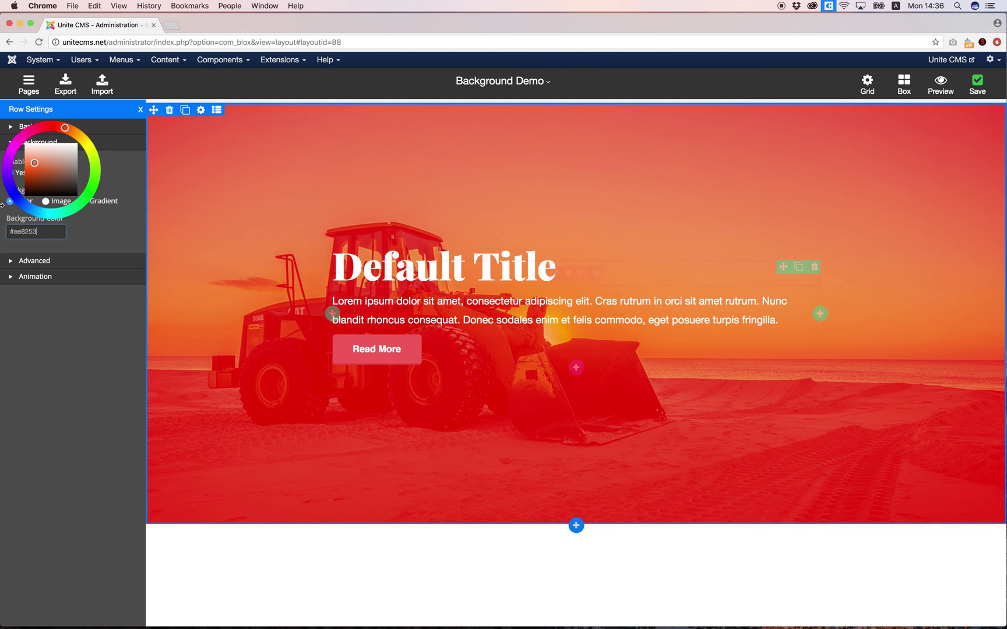
left_click(49, 323)
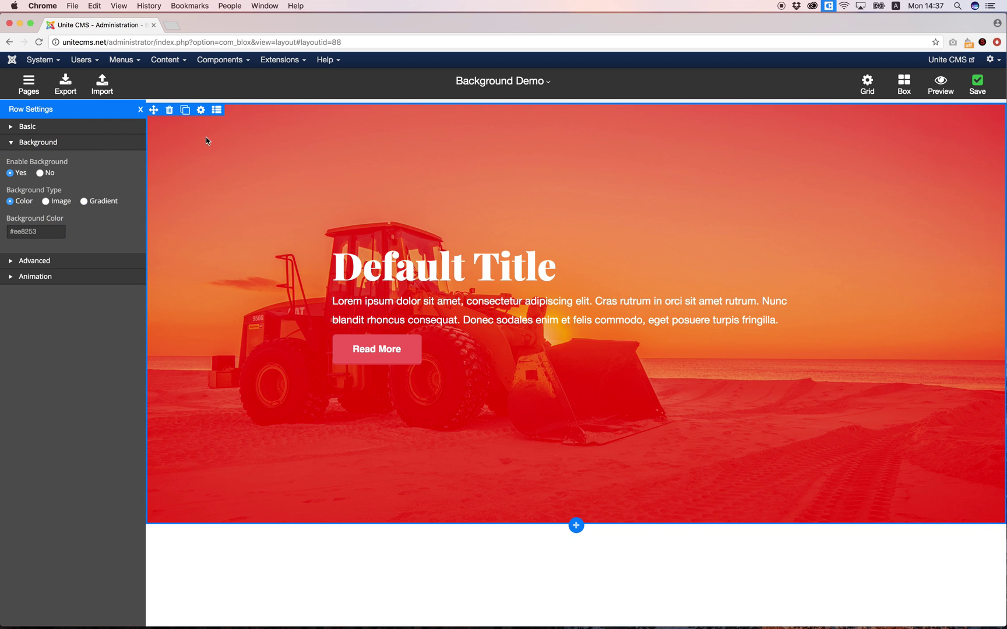
left_click(169, 110)
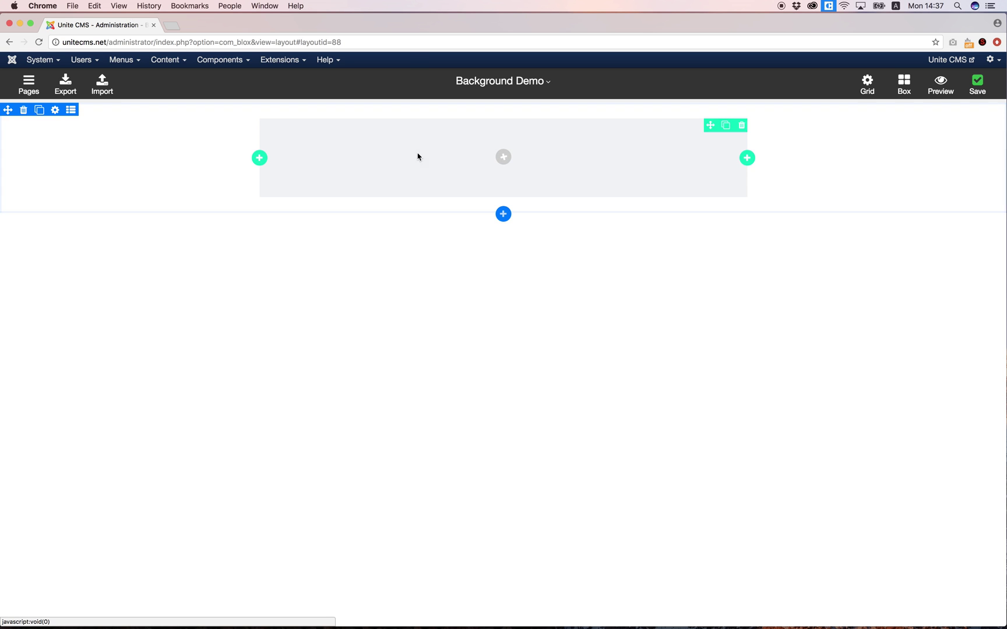
- Add a Title addon with 'Default Title' to the empty column
left_click(504, 157)
left_click(167, 176)
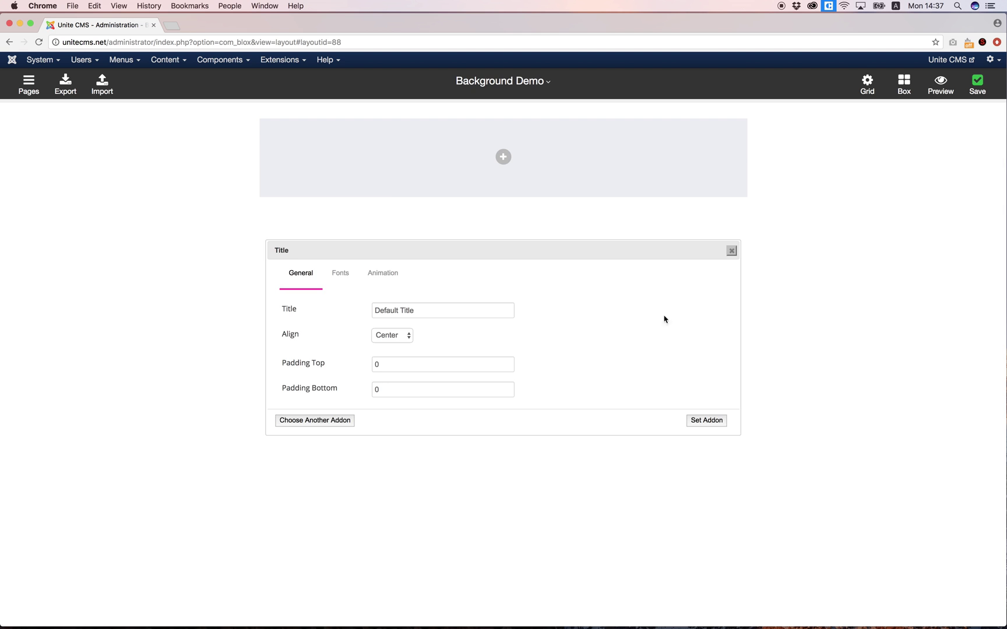
left_click(707, 422)
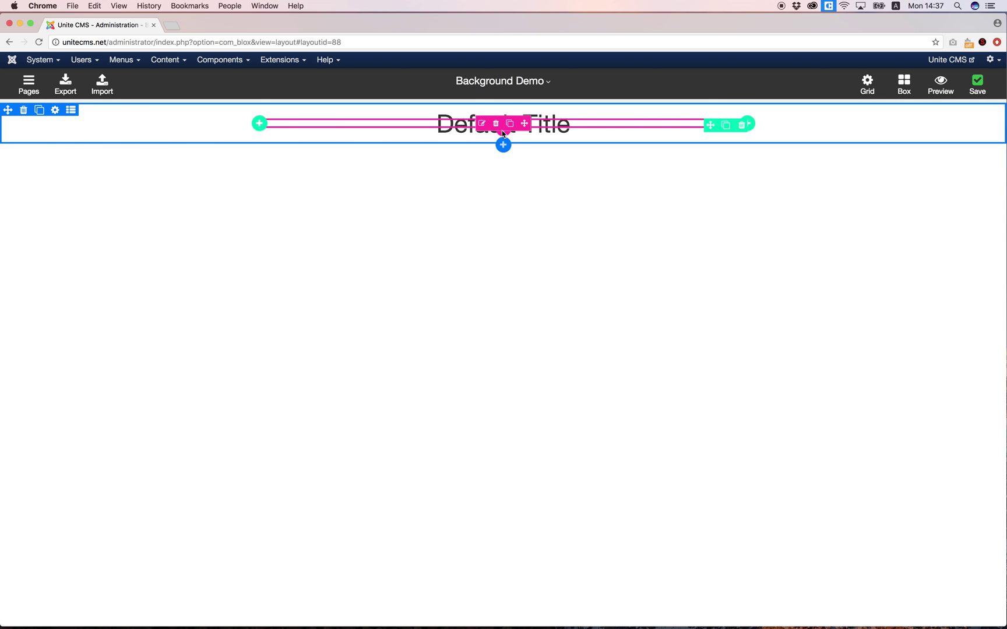
- Add a lorem ipsum Paragraph addon beneath the title
left_click(504, 143)
left_click(277, 191)
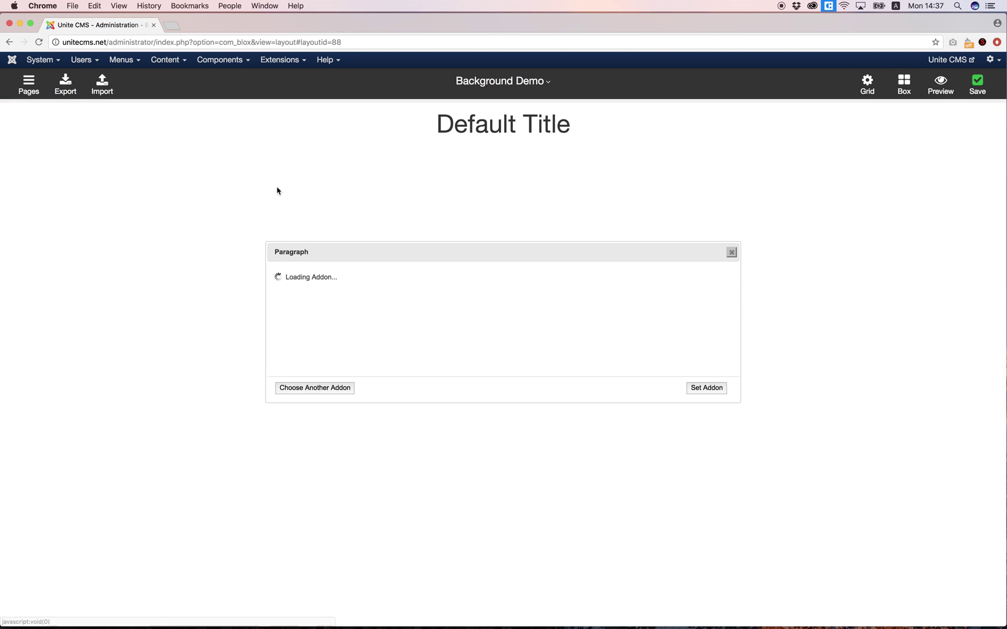
left_click(706, 436)
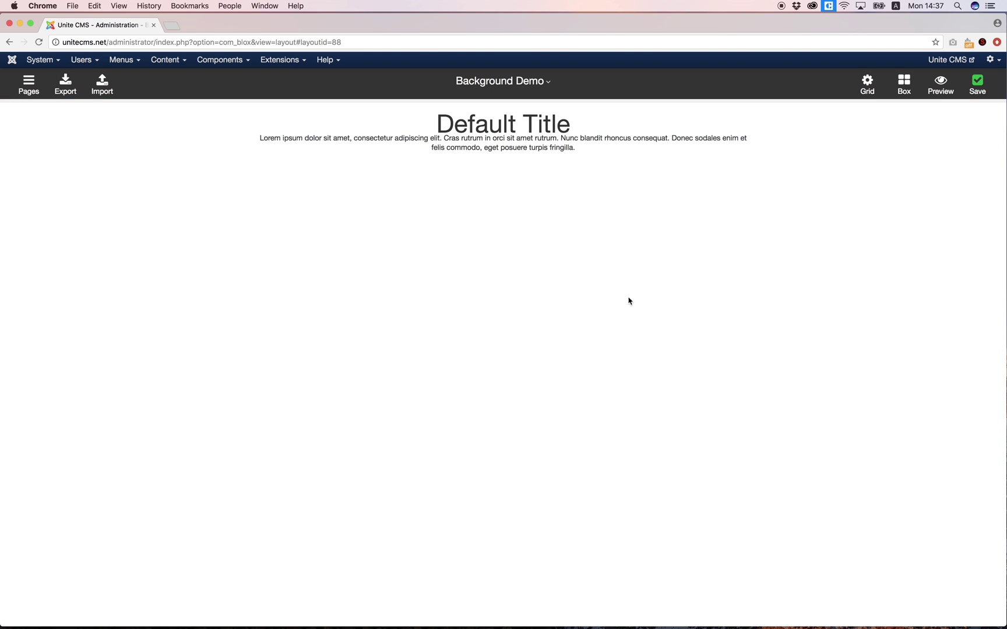
- Insert a red Sexy Flat Buttons button labelled 'Read More' under the paragraph
left_click(503, 169)
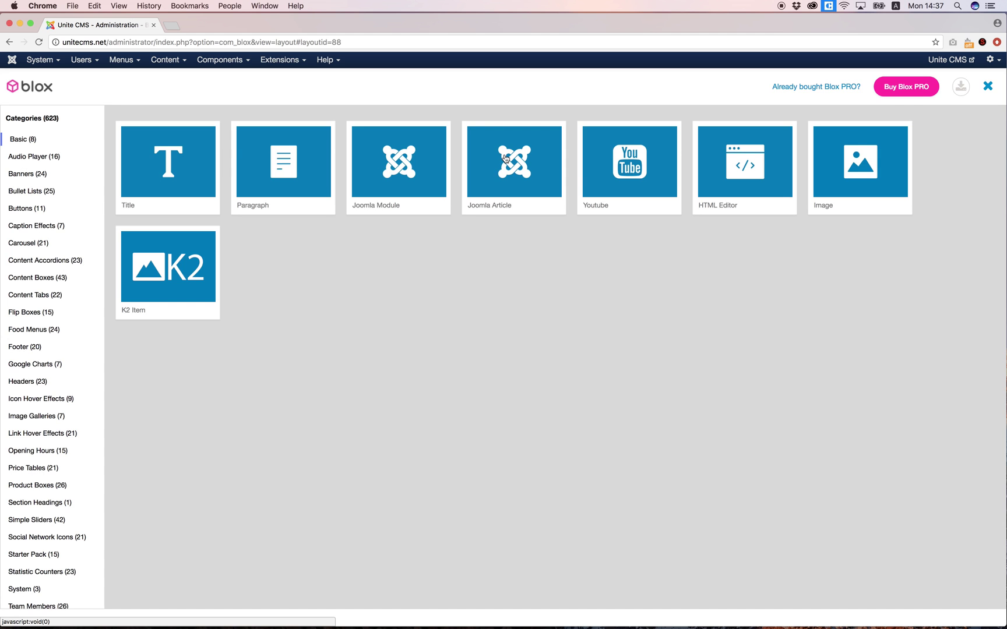
left_click(27, 208)
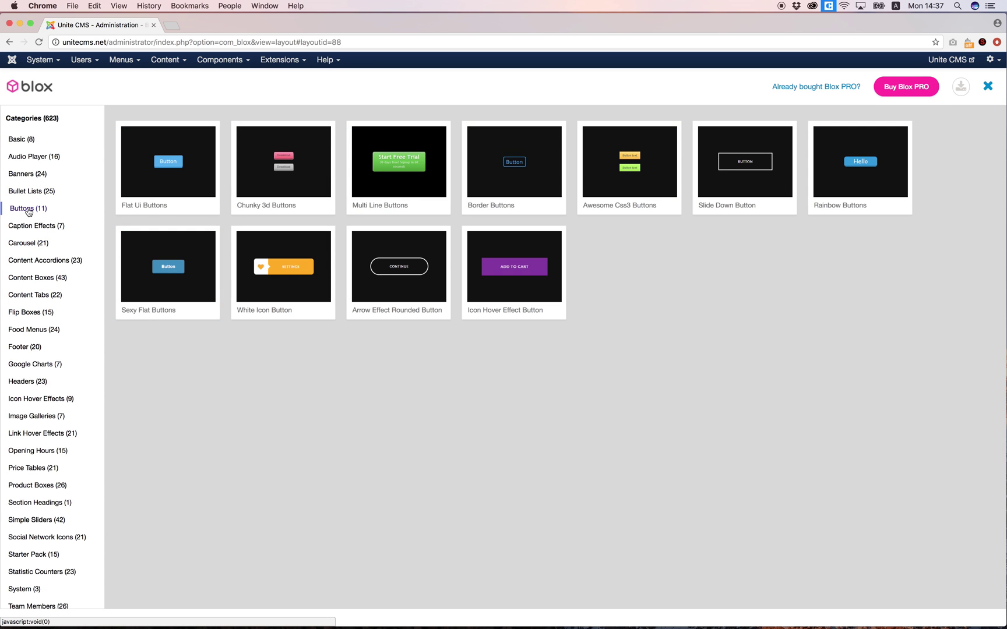
left_click(172, 273)
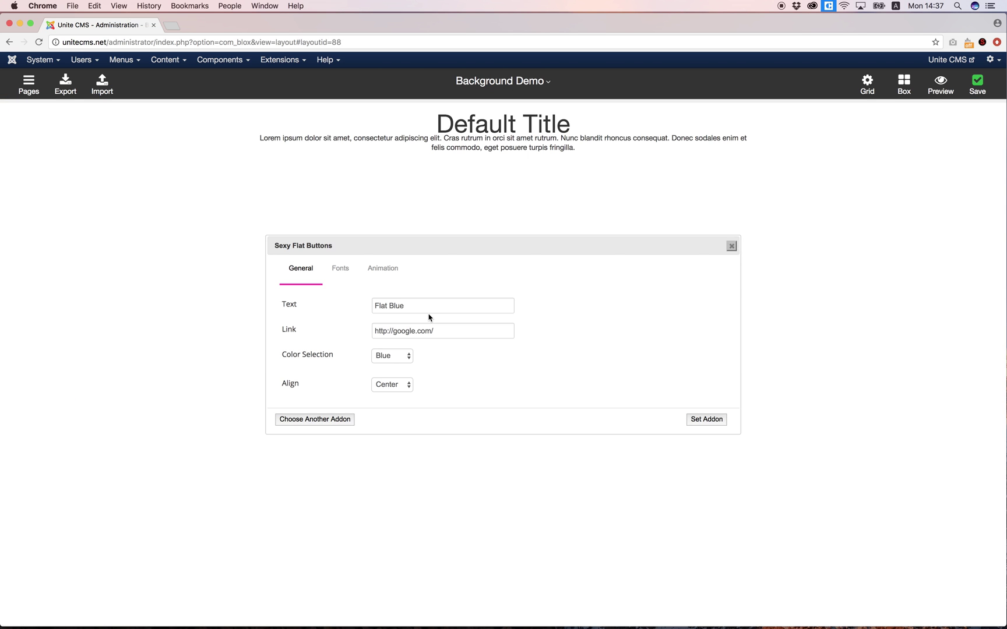
left_click(389, 356)
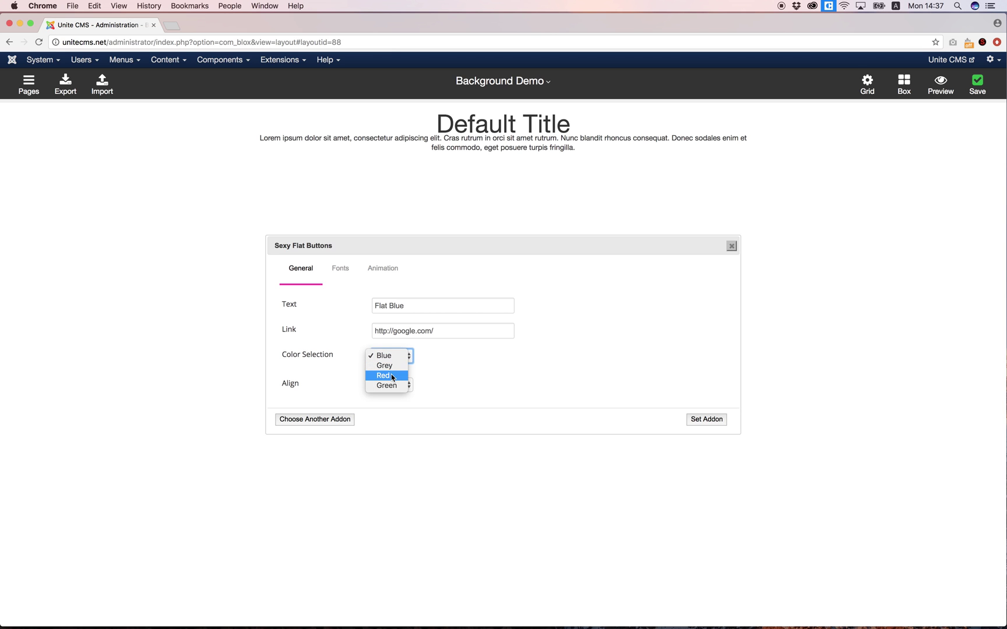
left_click(385, 376)
triple_click(412, 307)
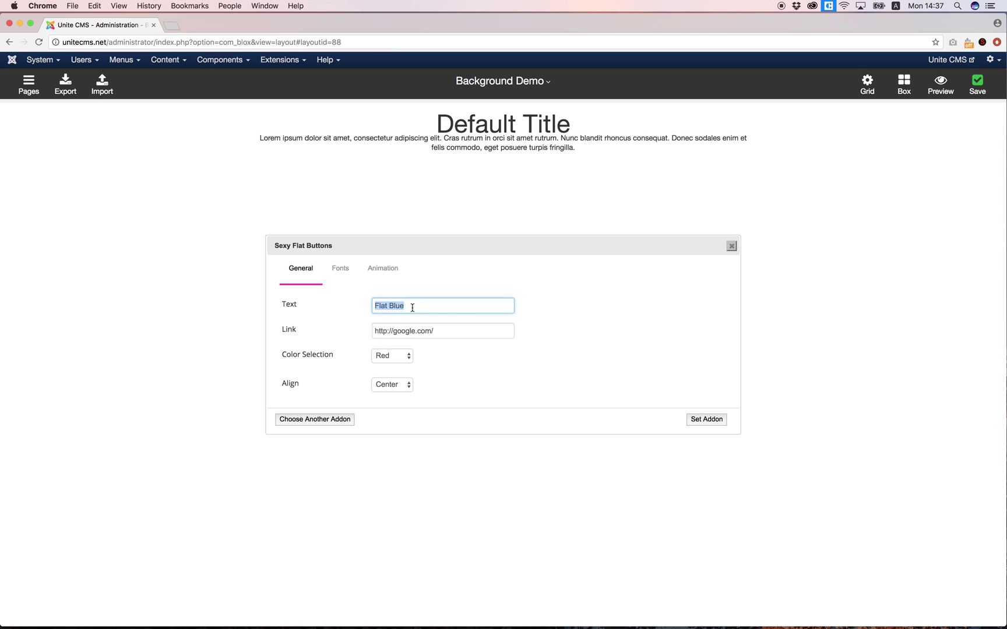
type("Read More")
left_click(701, 420)
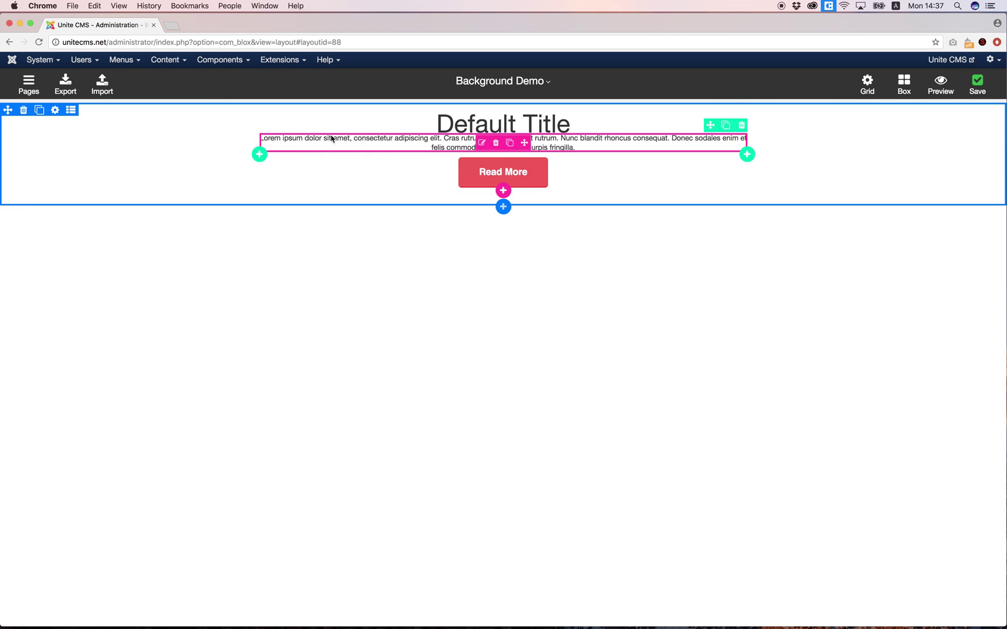
- Enable the row background in its settings and set the colour to light blue #64b0c9
left_click(55, 110)
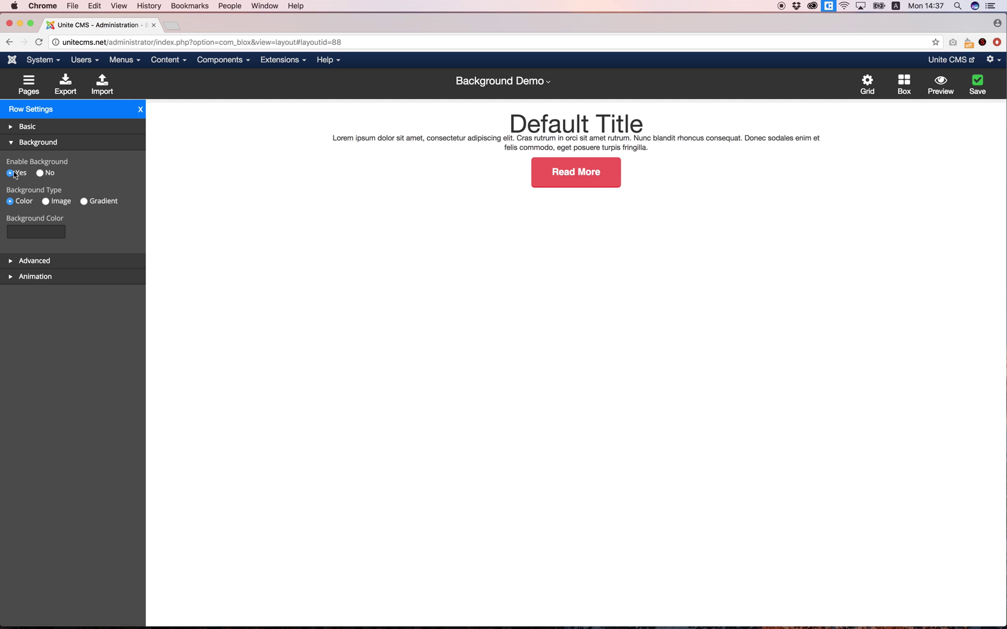
left_click(32, 231)
left_click(48, 176)
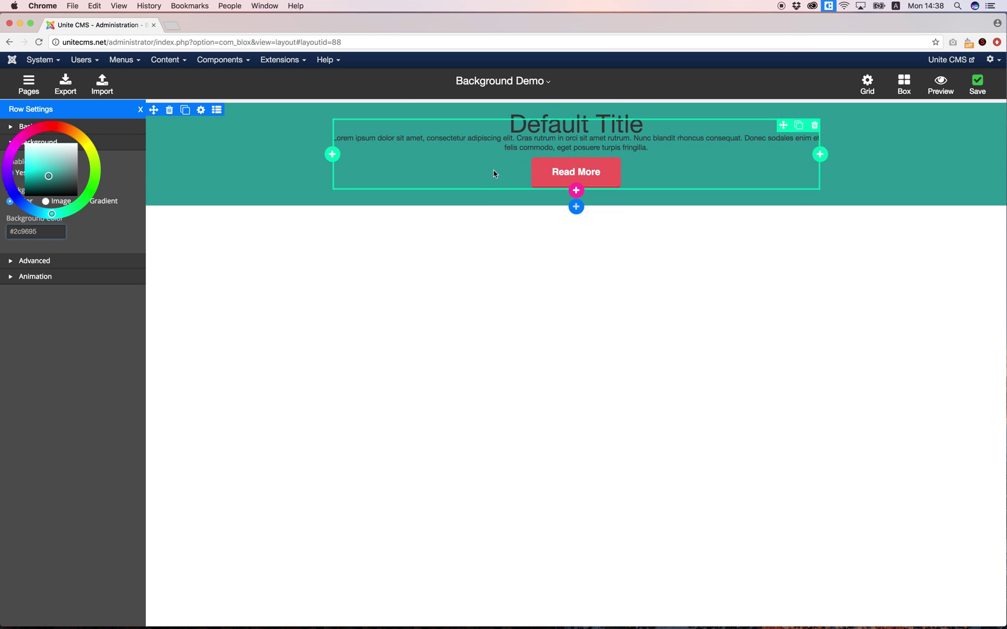
mouse_move(59, 154)
left_mouse_down()
mouse_move(52, 164)
mouse_move(86, 193)
mouse_move(13, 190)
left_mouse_up()
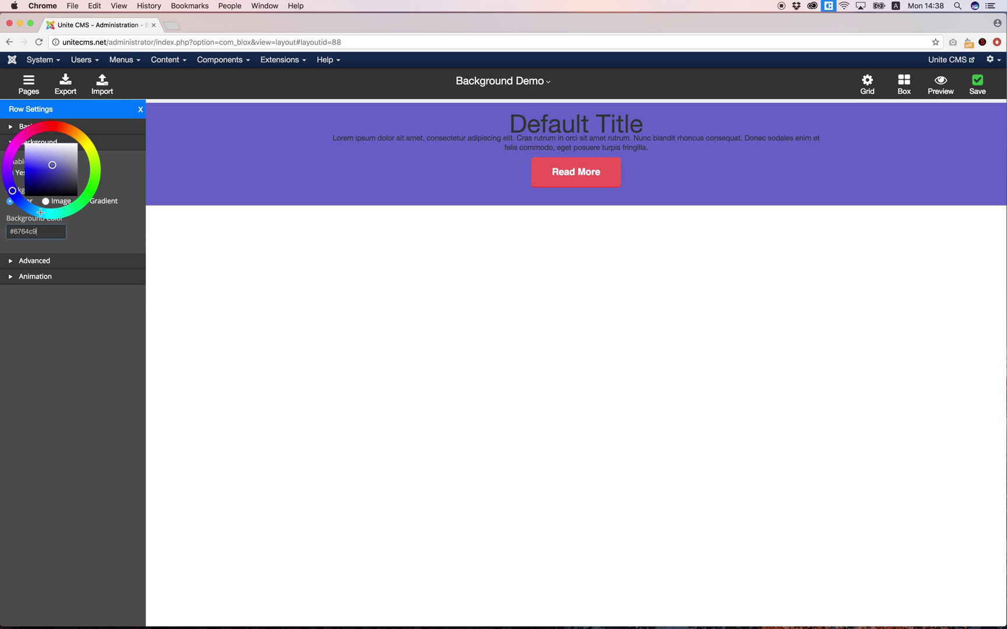
left_click(41, 213)
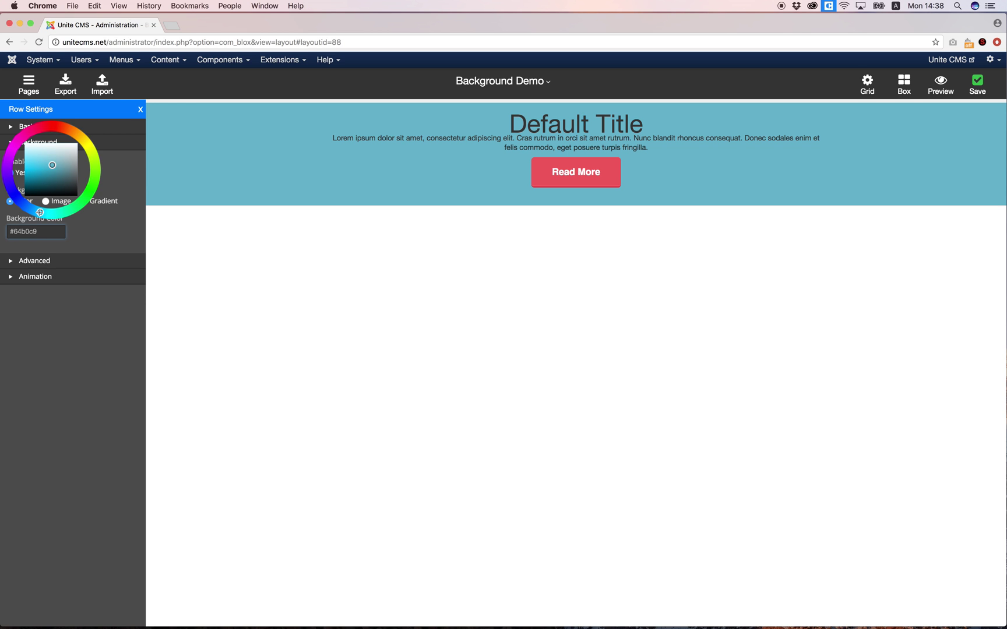
left_click(105, 234)
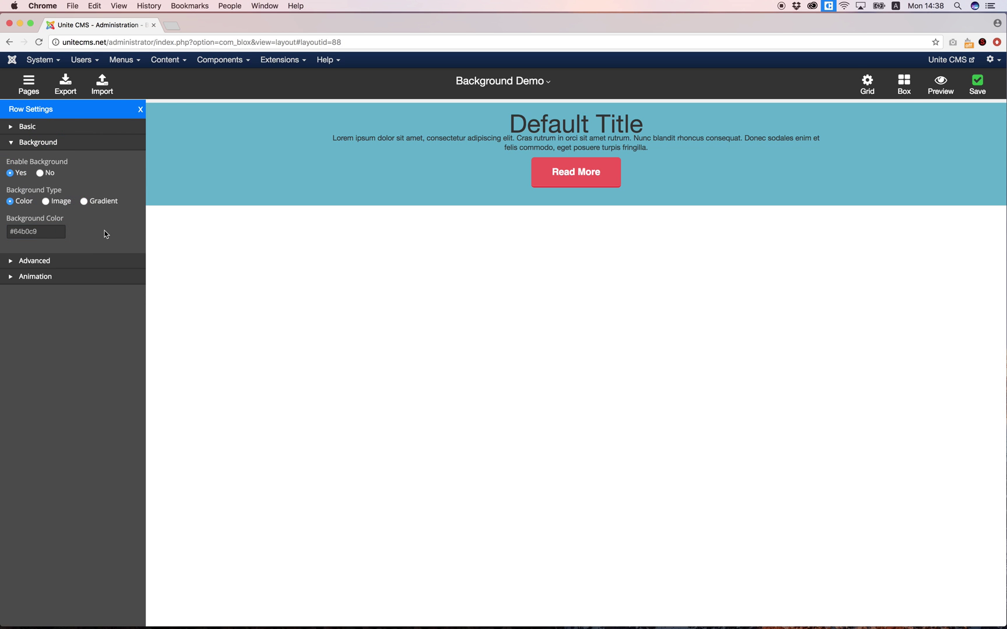
- Set the row's top and bottom padding to 300 and its container width to 700px
left_click(26, 128)
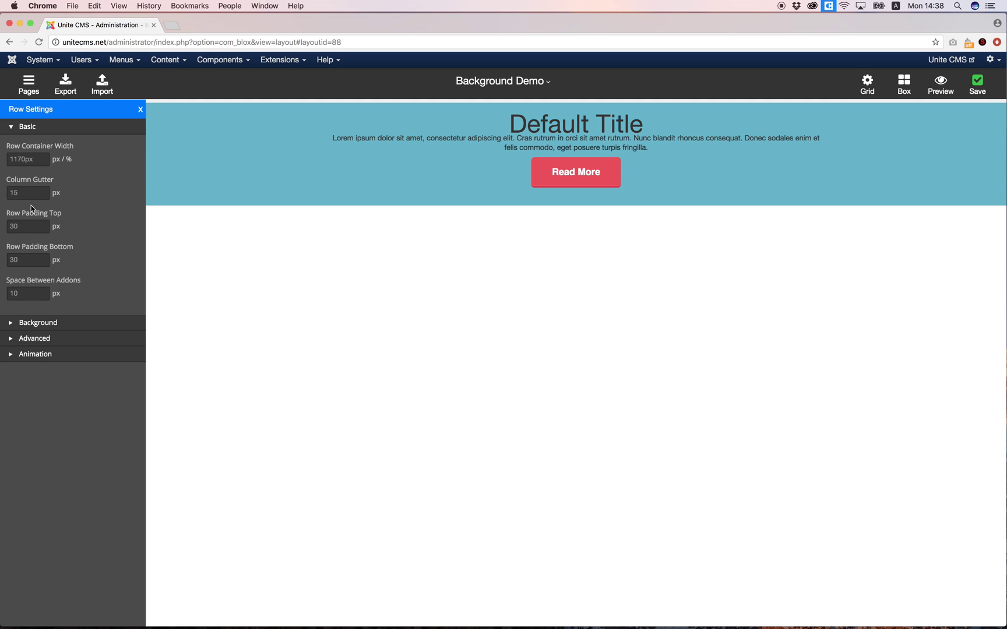
left_click(29, 224)
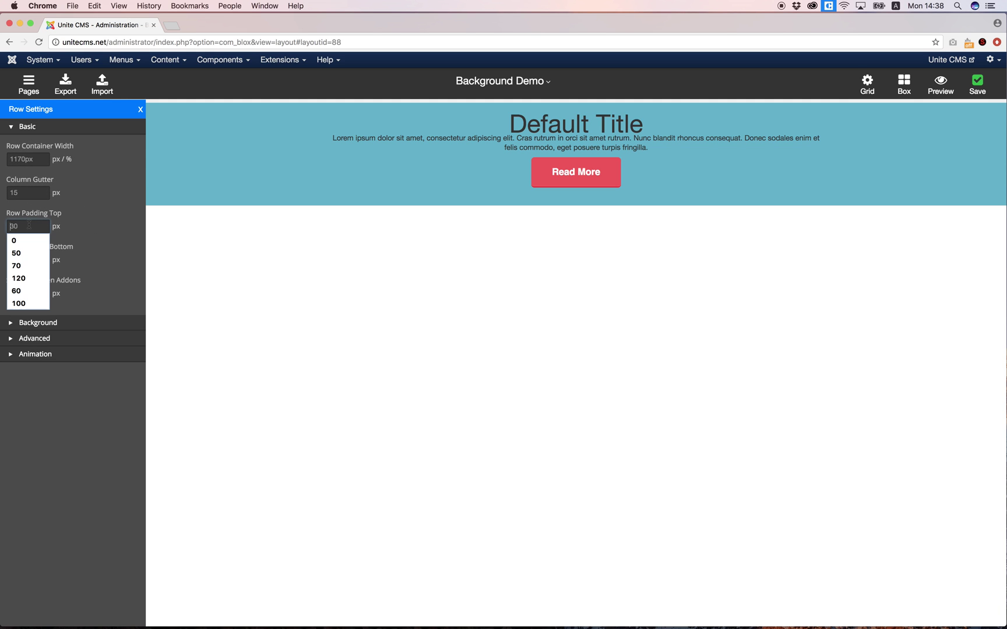
type("300")
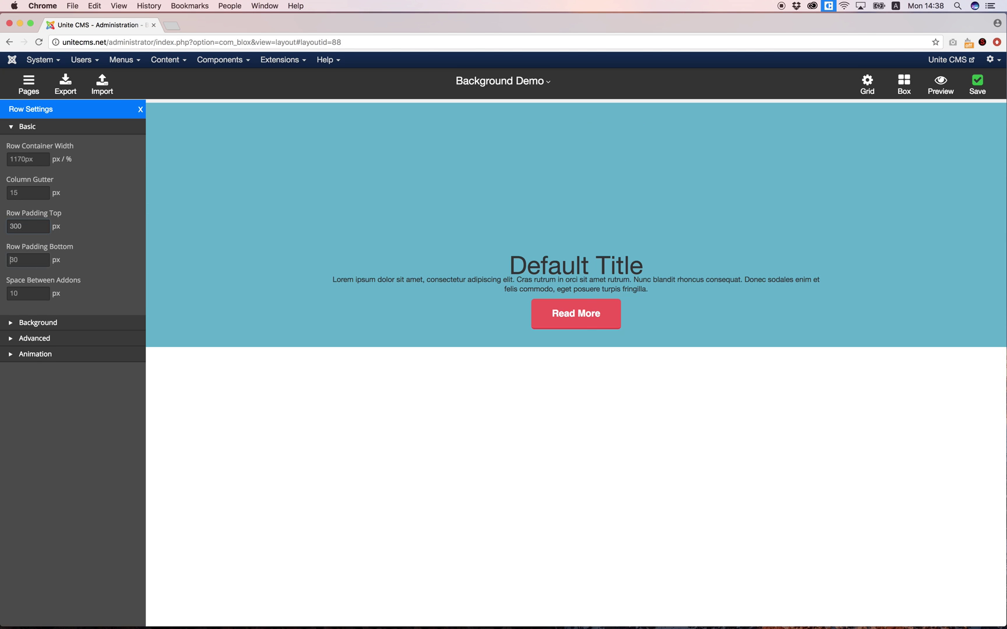
key("Tab")
type("300")
key("Tab")
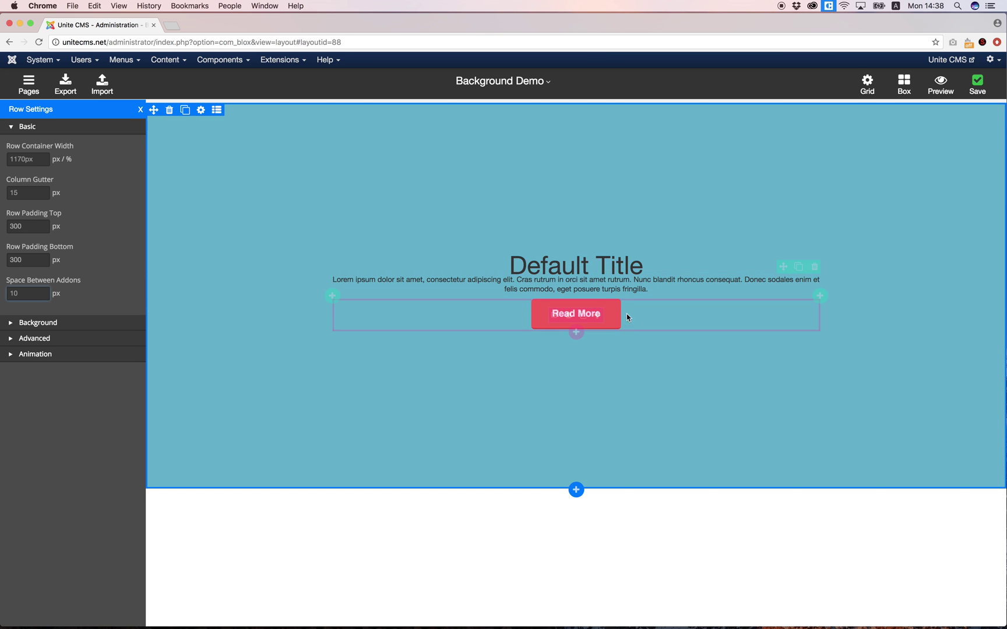
left_click(10, 159)
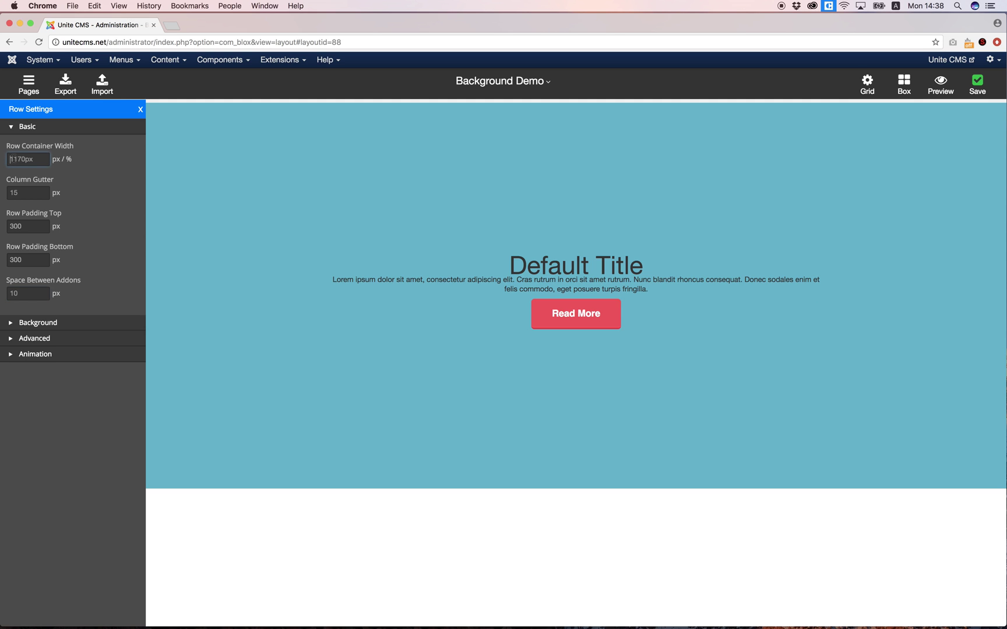
type("700")
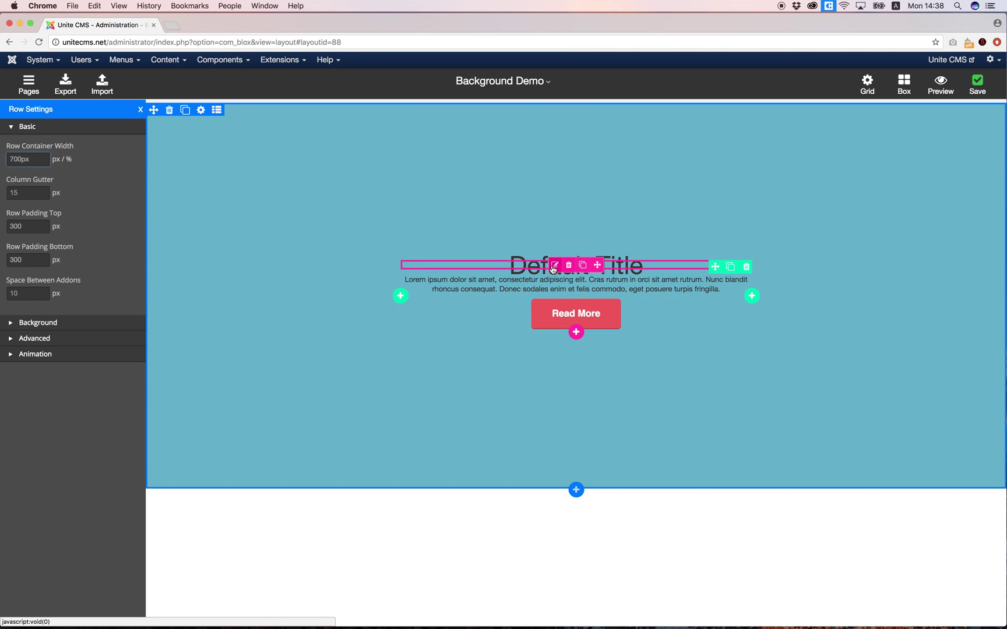
- Give the title custom fonts: Abril Fatface, 72px, white #ffffff
left_click(556, 266)
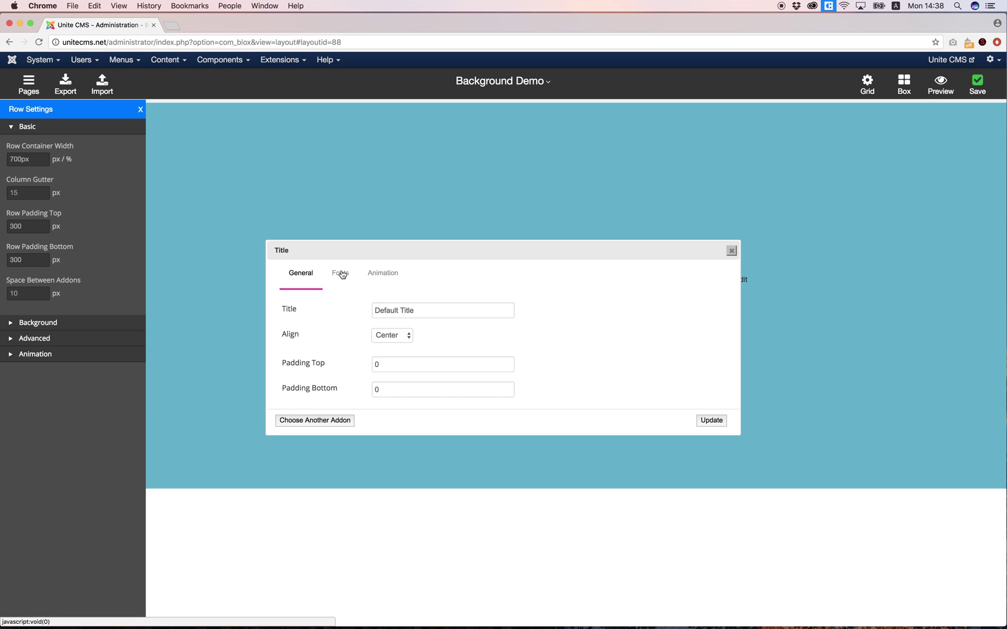
left_click(346, 277)
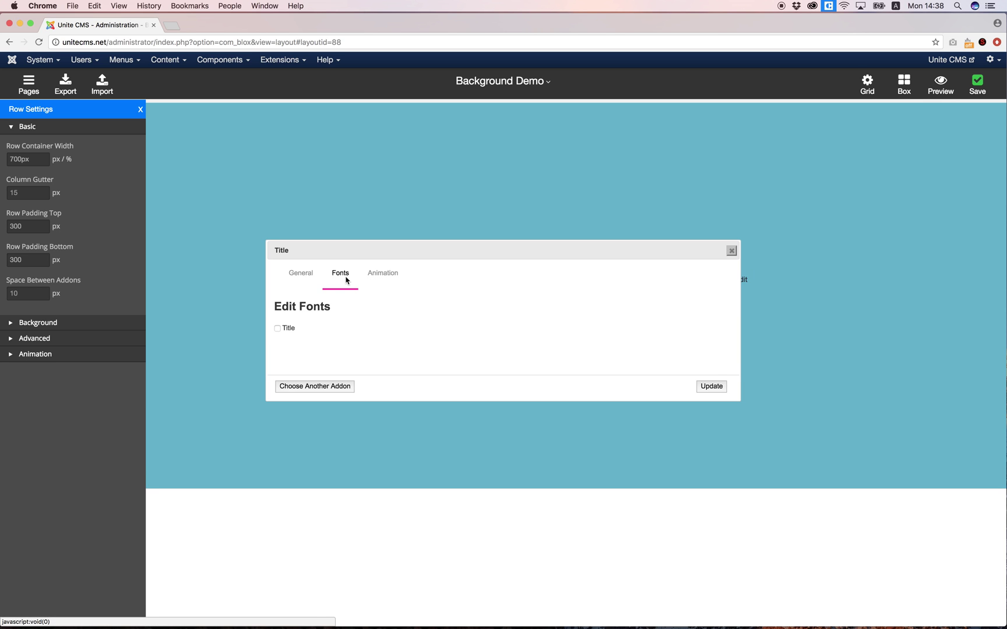
left_click(288, 330)
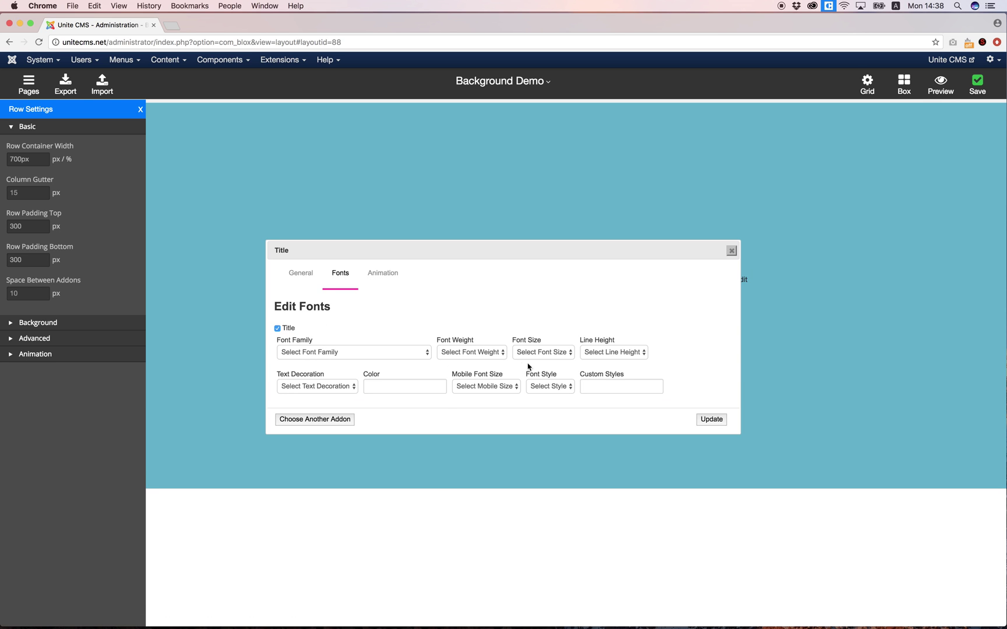
left_click(385, 353)
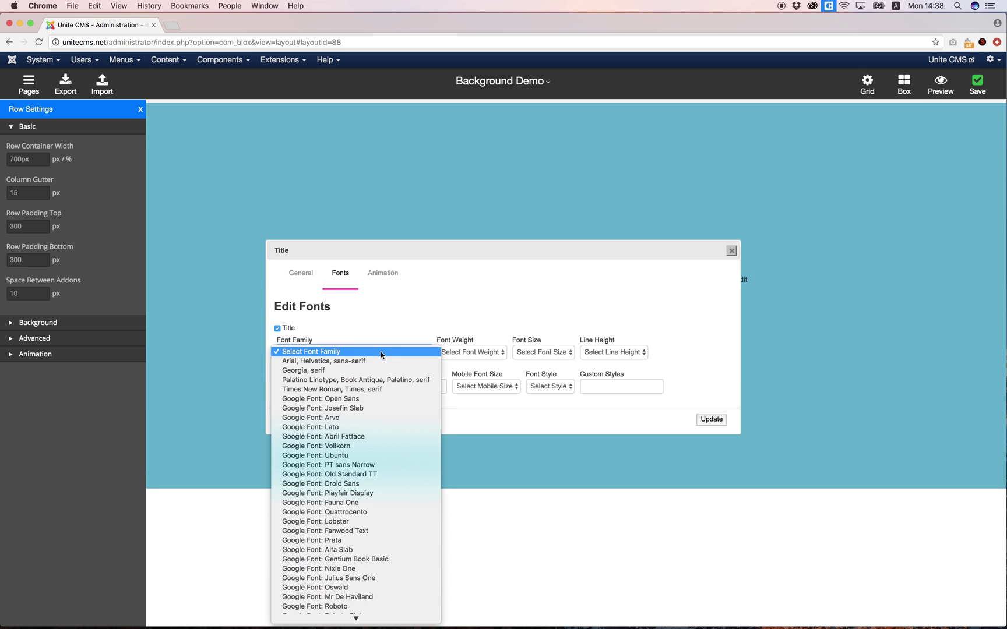
left_click(368, 435)
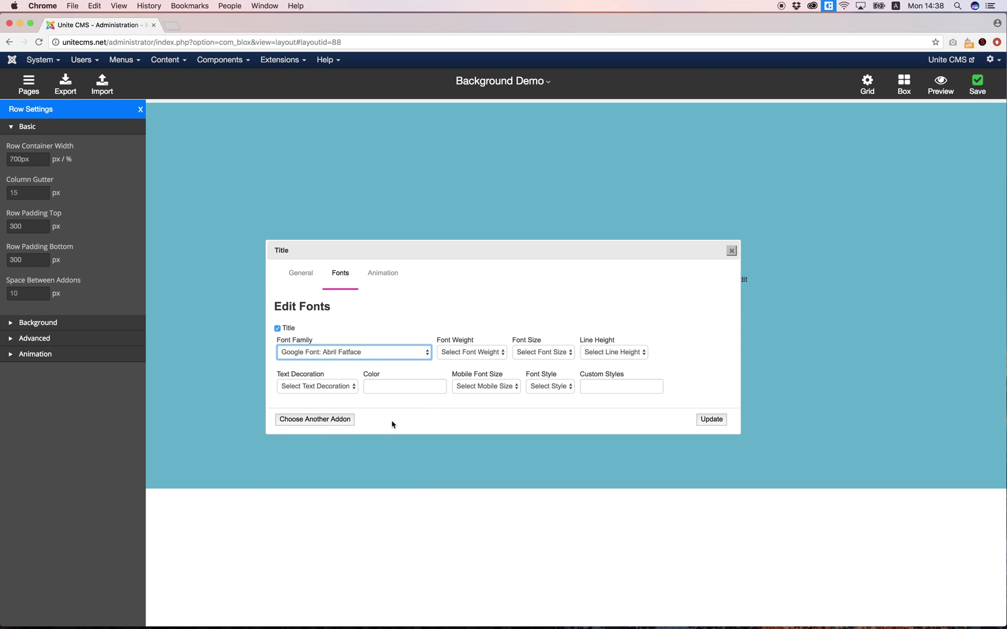
left_click(540, 354)
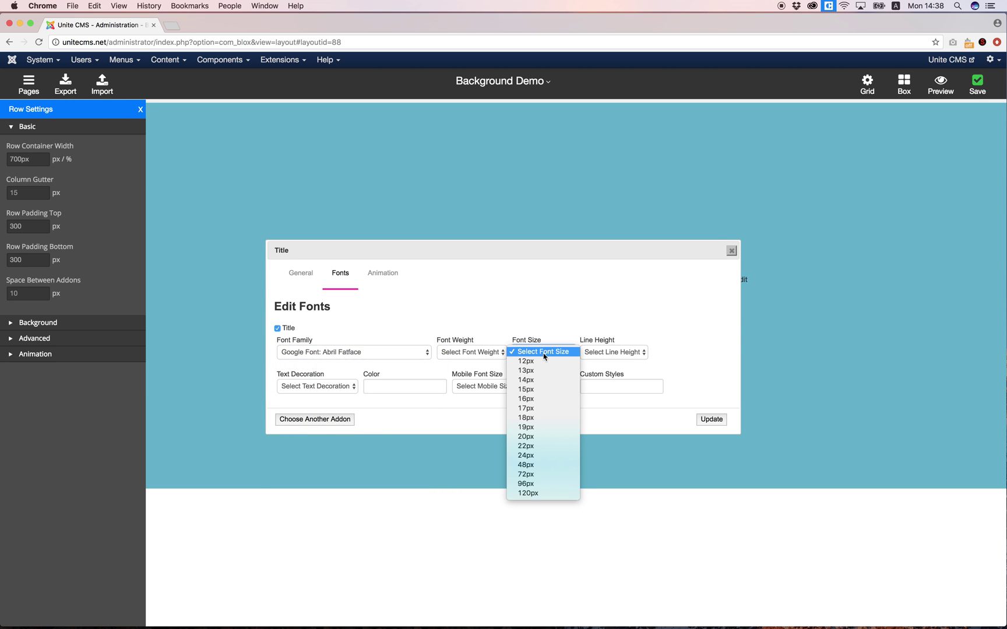
left_click(533, 475)
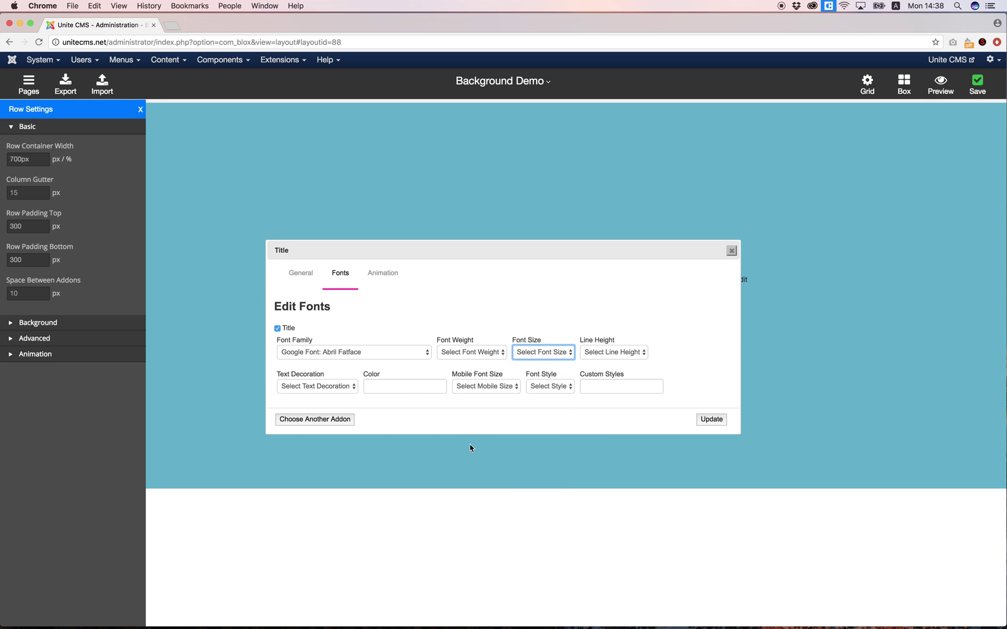
left_click(407, 387)
left_click(421, 306)
left_click(494, 293)
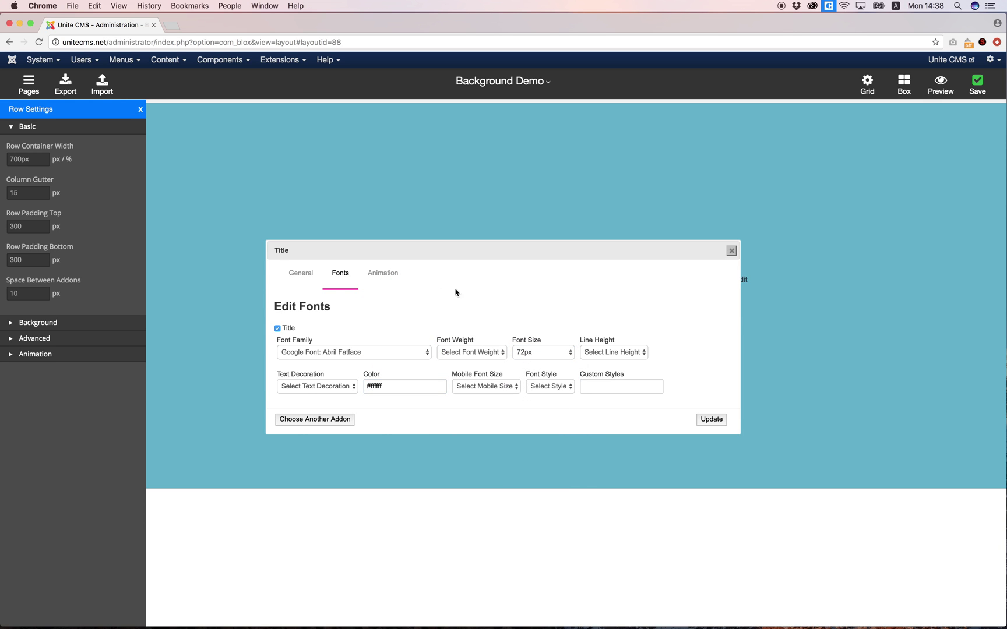
- Align the title left with 30 bottom padding and apply the changes
left_click(298, 275)
left_click(395, 336)
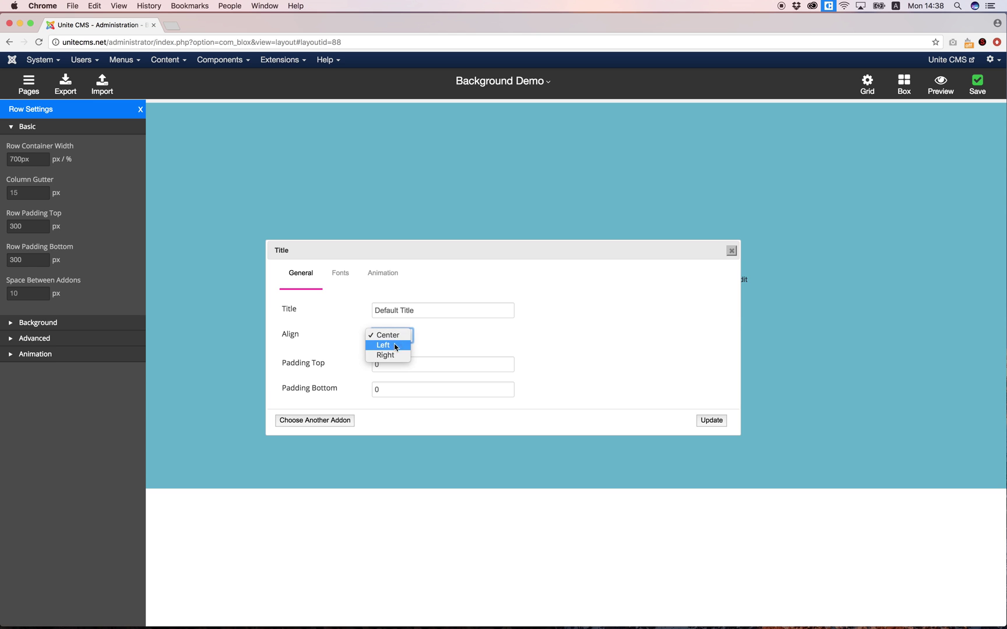
left_click(395, 346)
double_click(390, 390)
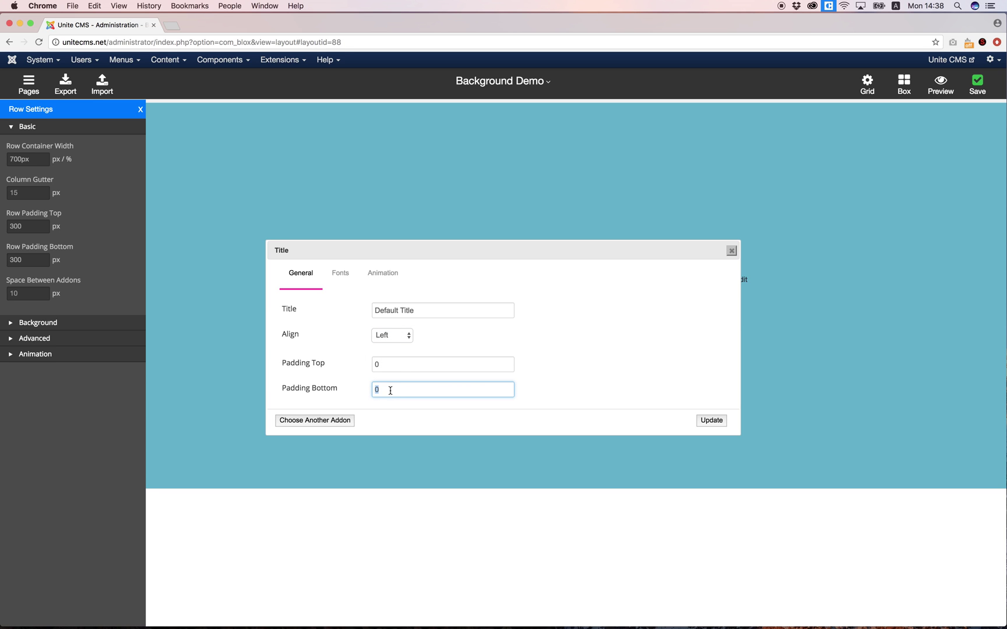
type("3")
left_click(714, 421)
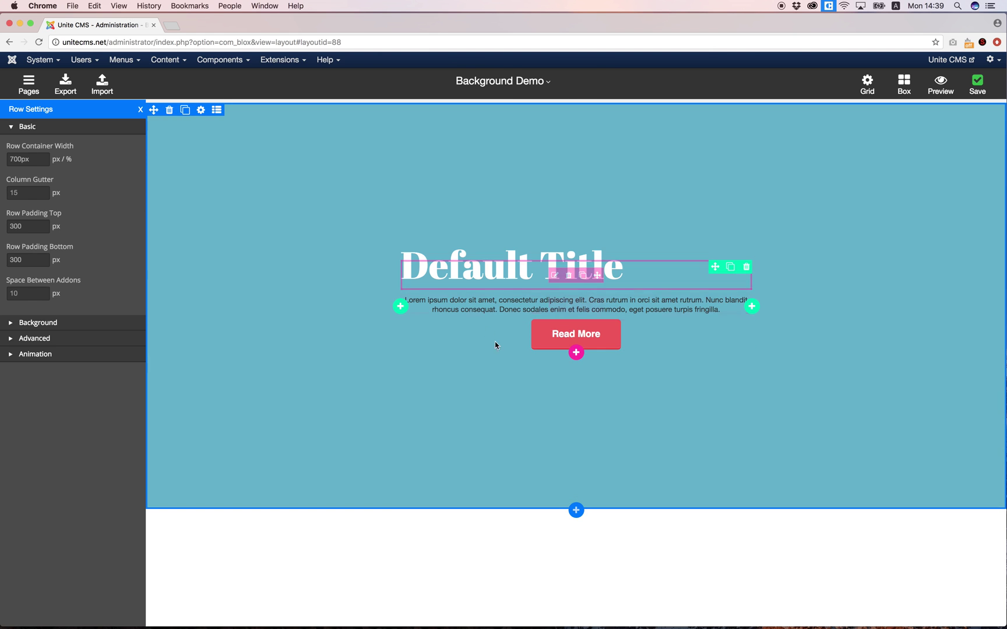
- Give the paragraph custom fonts: 20px size, 1.8em line height, white #ffffff
left_click(556, 305)
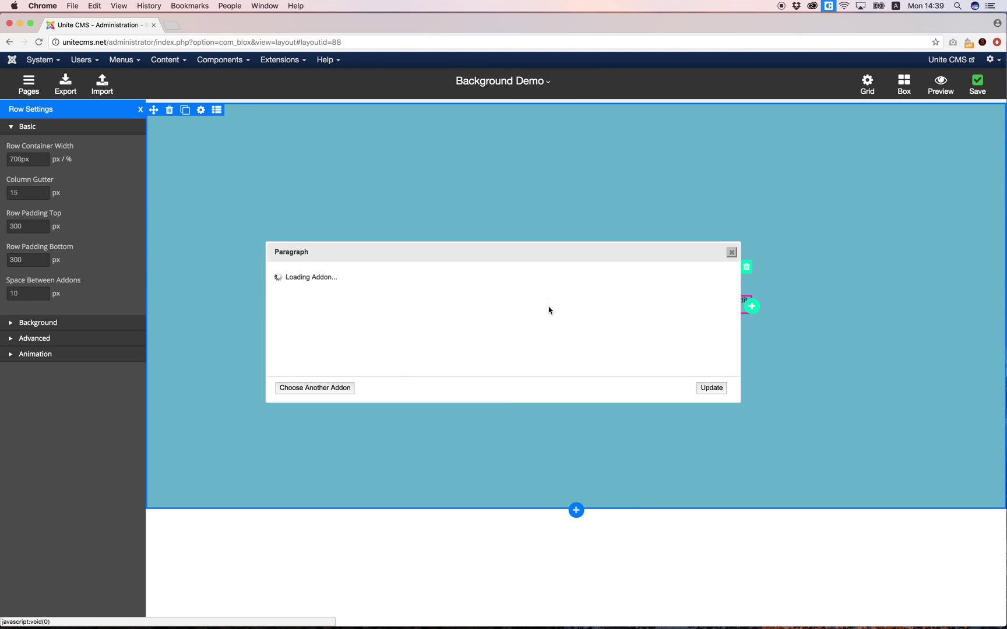
left_click(343, 280)
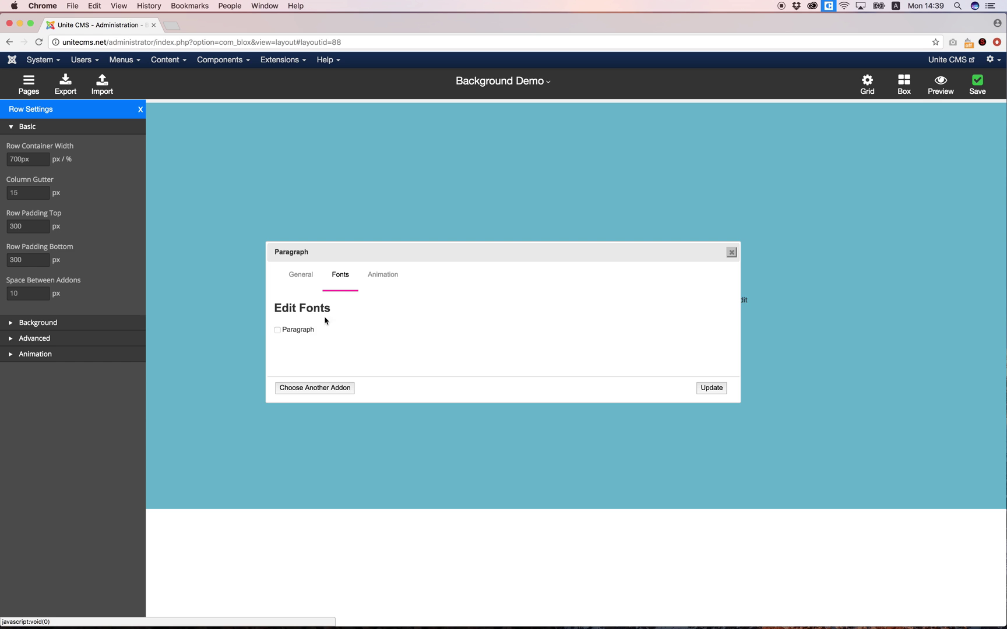
left_click(299, 331)
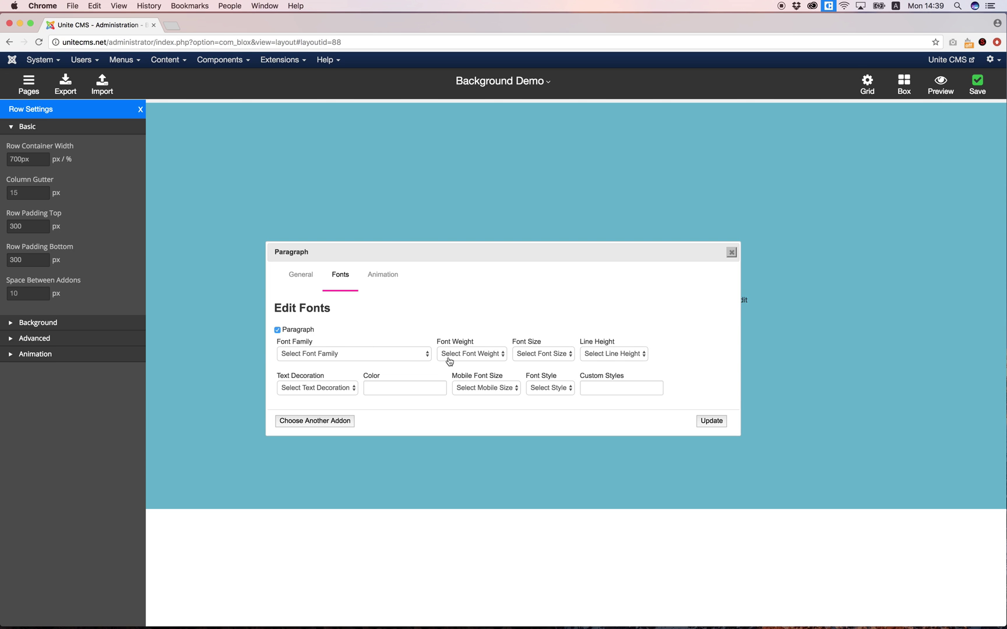
left_click(562, 356)
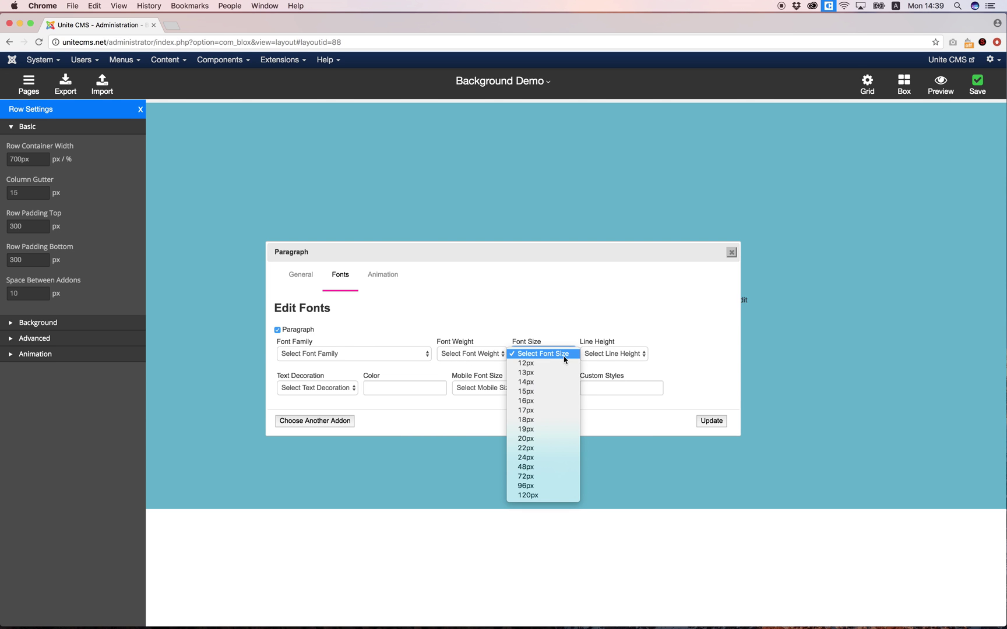
left_click(552, 440)
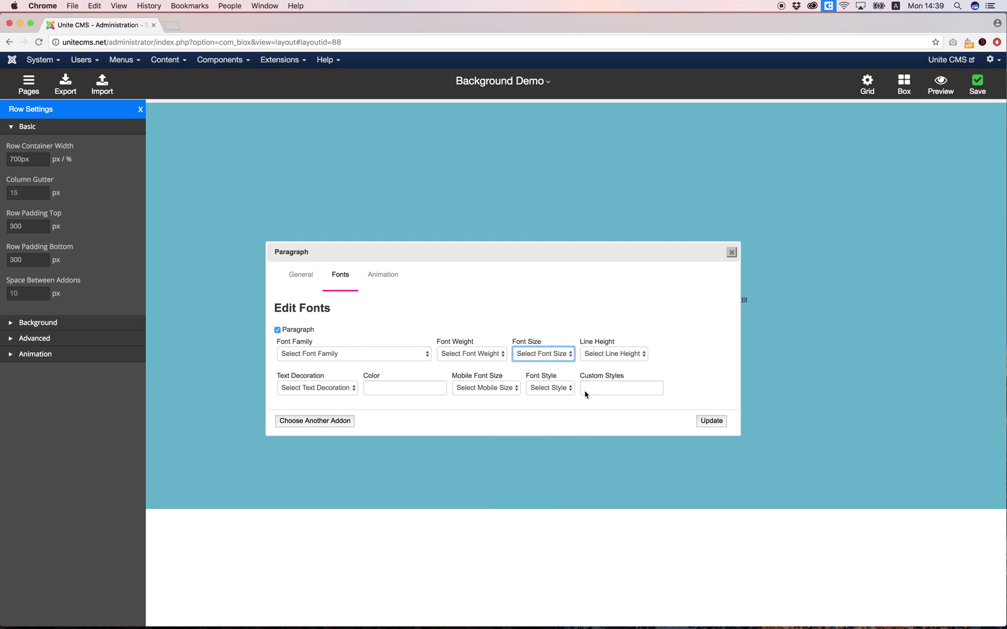
left_click(602, 356)
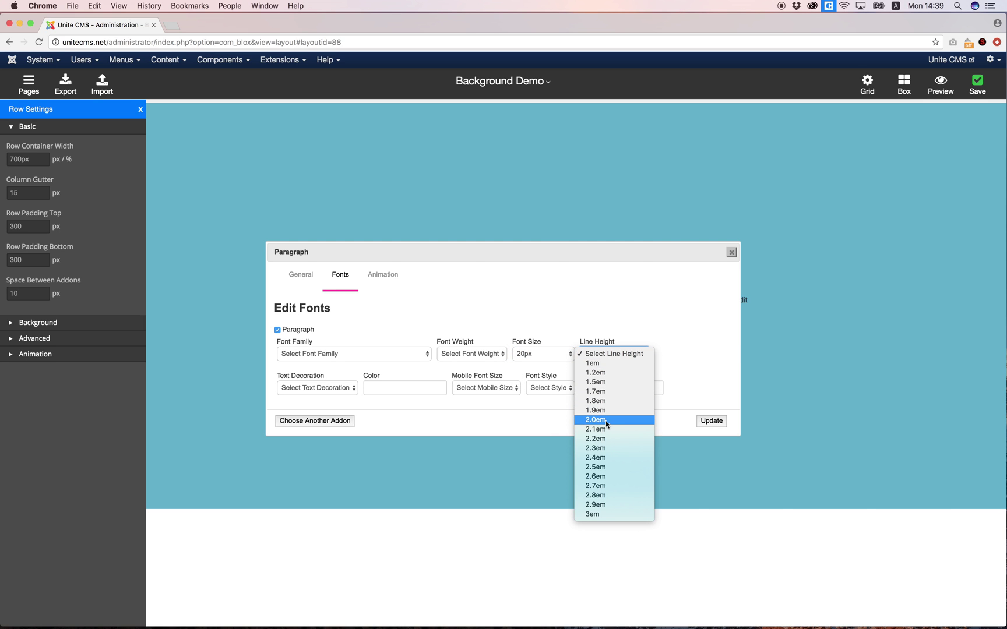
left_click(606, 402)
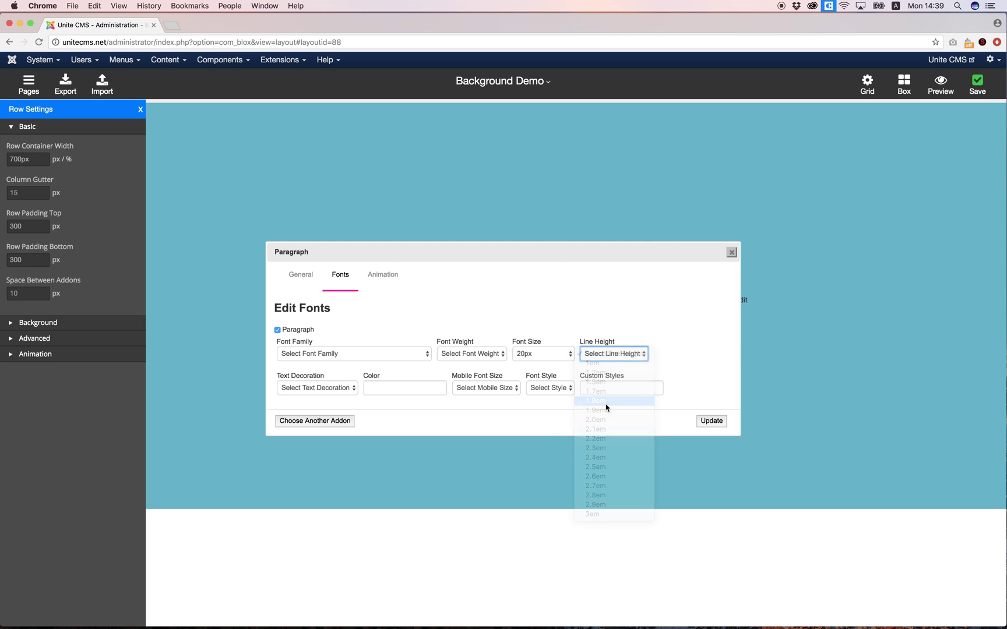
left_click(383, 388)
left_click(387, 369)
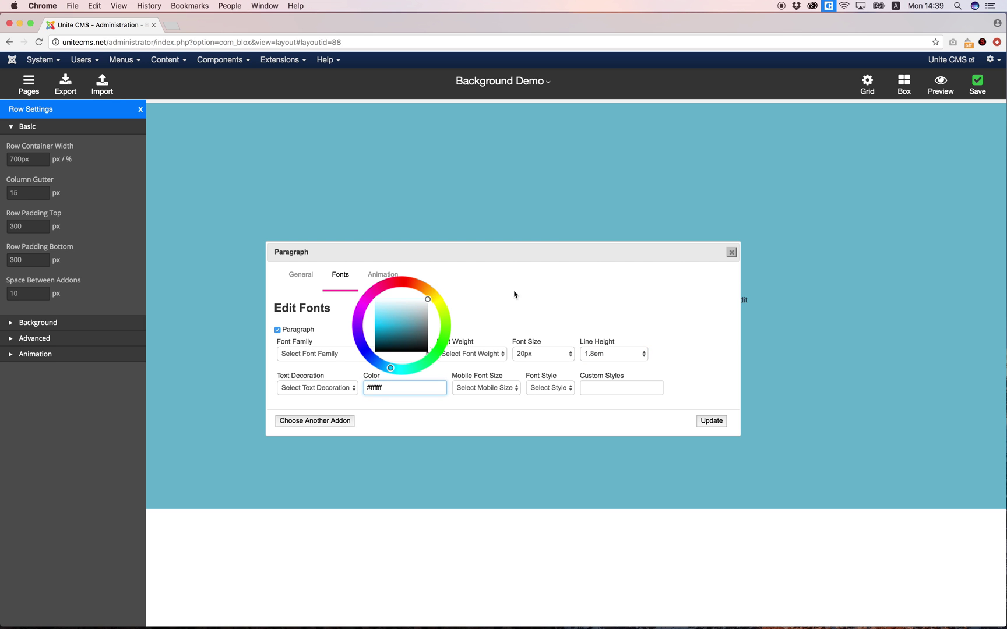
left_click(514, 295)
- Left-align the paragraph text with 30 bottom padding and apply the changes
left_click(306, 279)
left_click(389, 352)
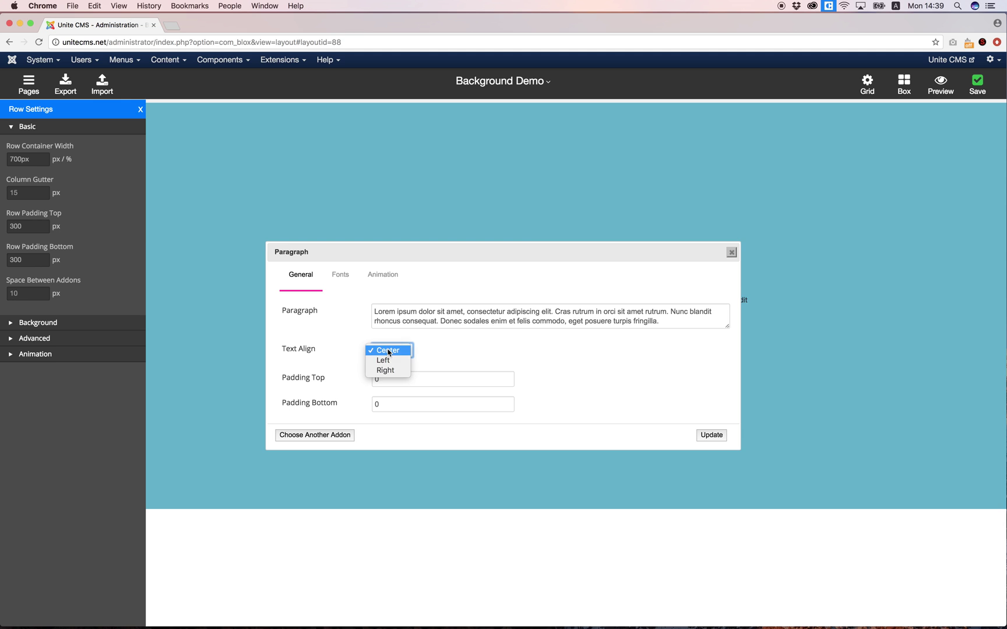
left_click(388, 361)
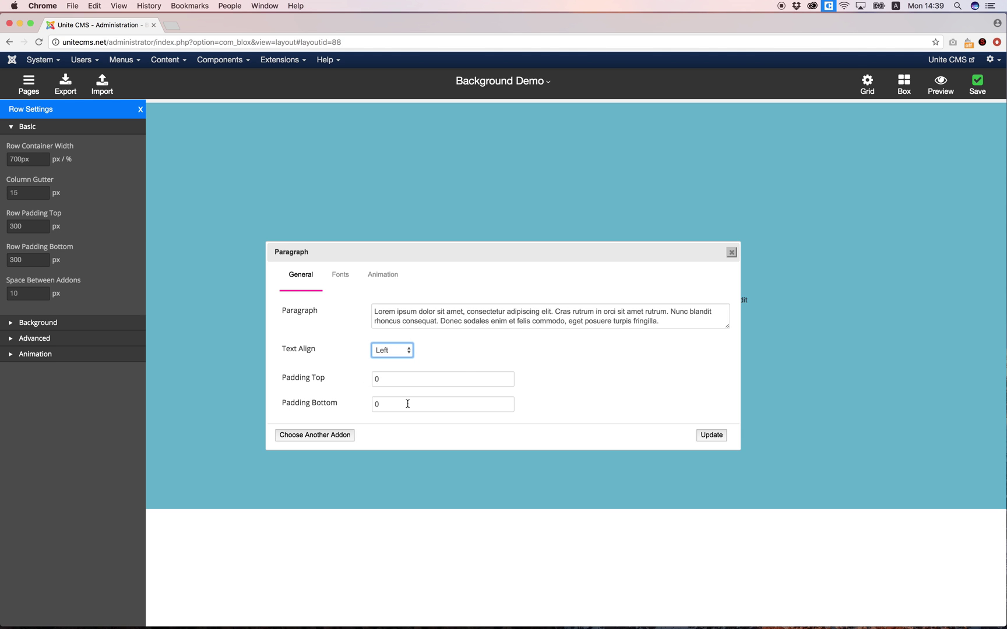
double_click(408, 404)
type("30")
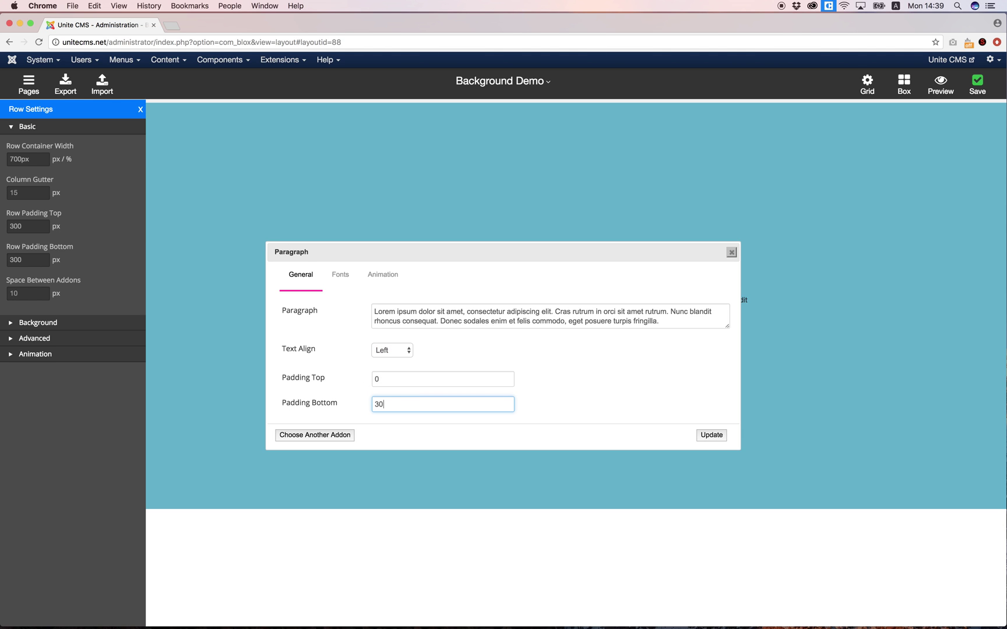
left_click(713, 436)
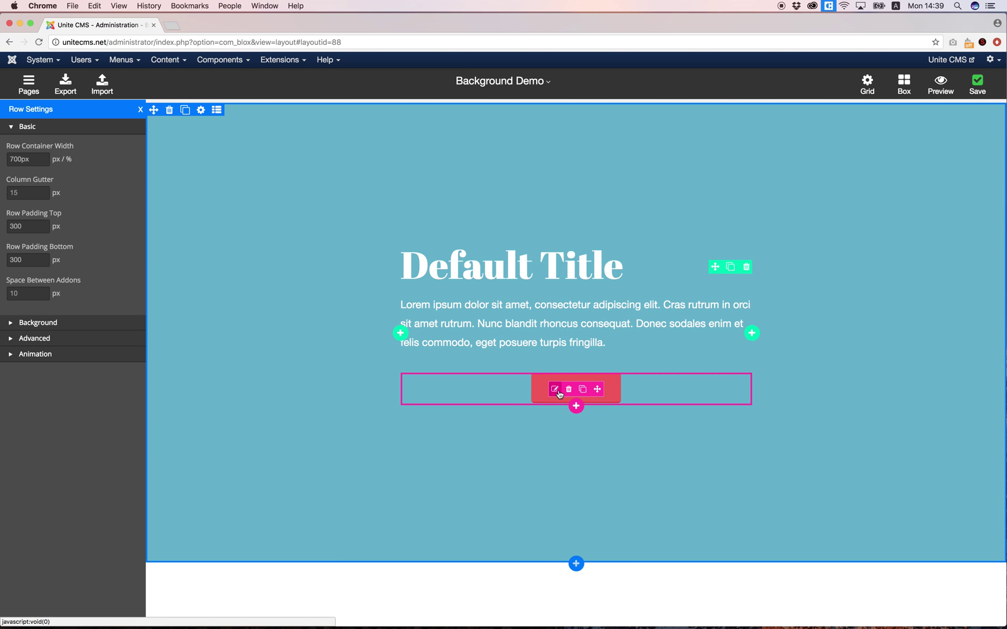
- Set the Read More button's alignment to Left and update it
left_click(558, 394)
left_click(386, 385)
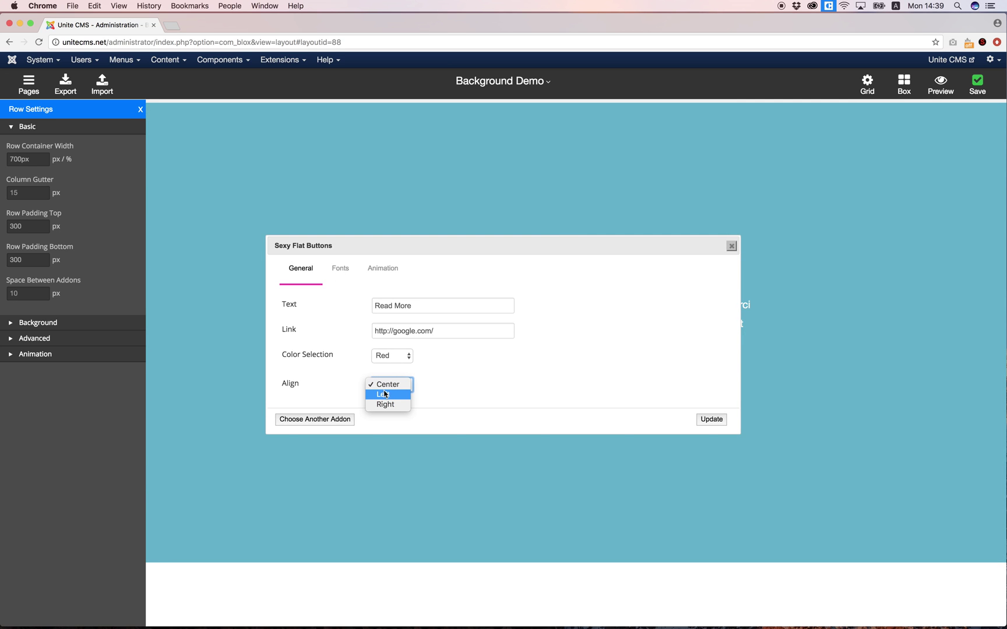
left_click(389, 395)
left_click(711, 423)
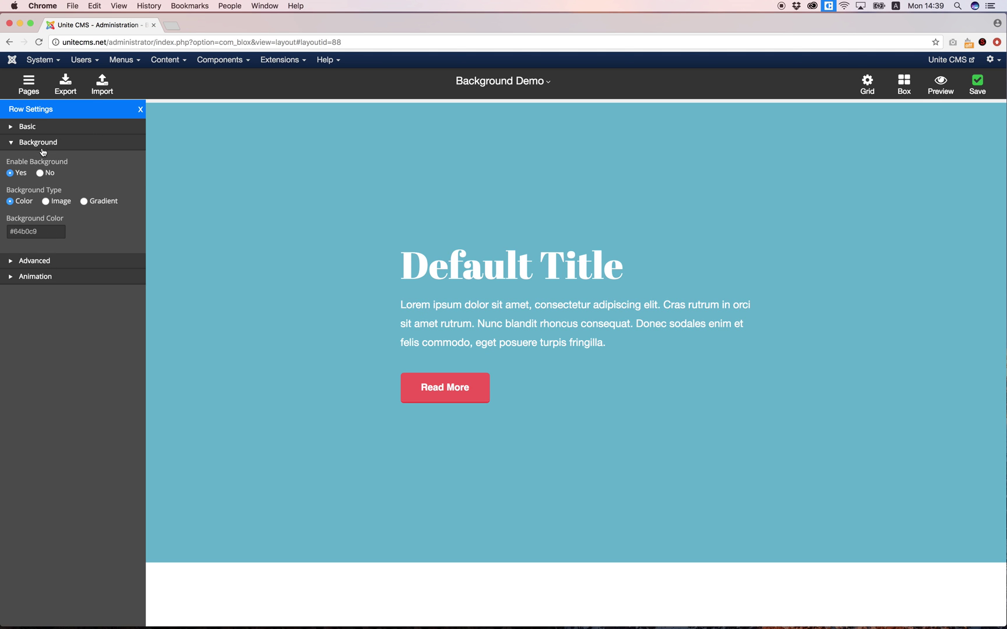
- Switch the row background to an enabled gradient running from magenta to teal
left_click(85, 202)
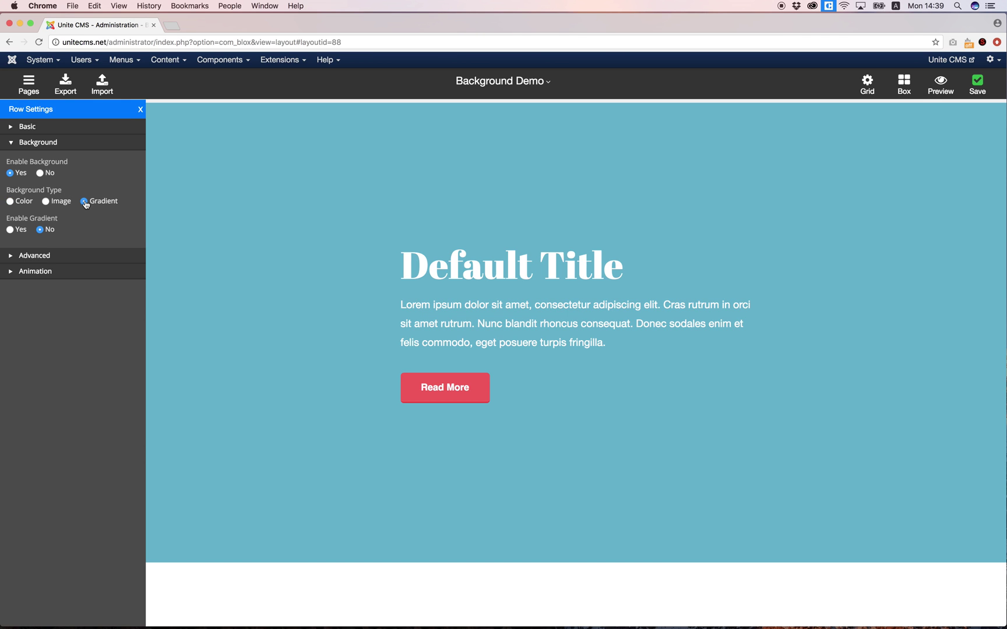
left_click(10, 231)
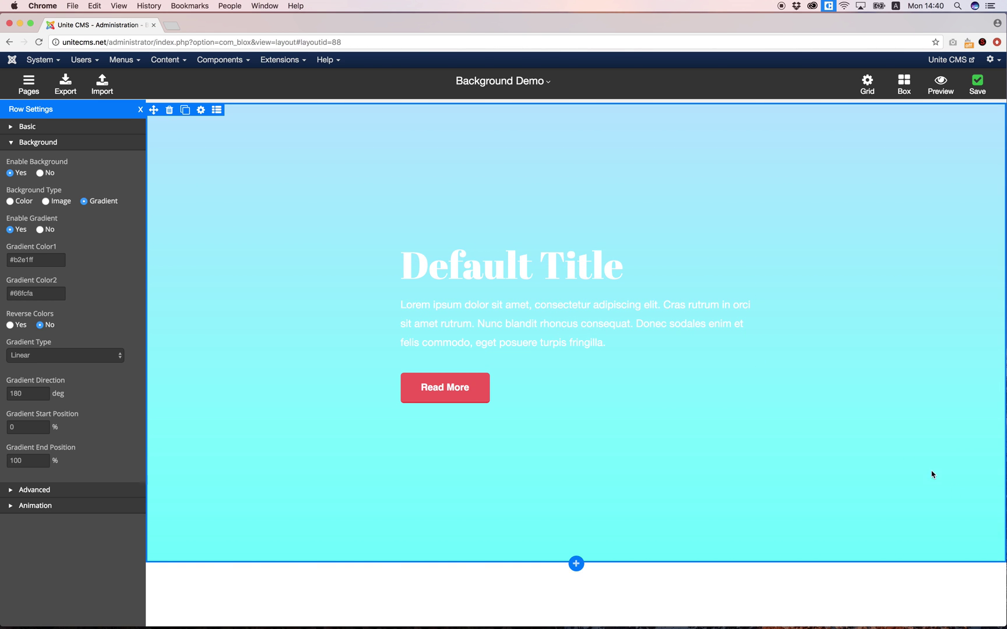
left_click(36, 265)
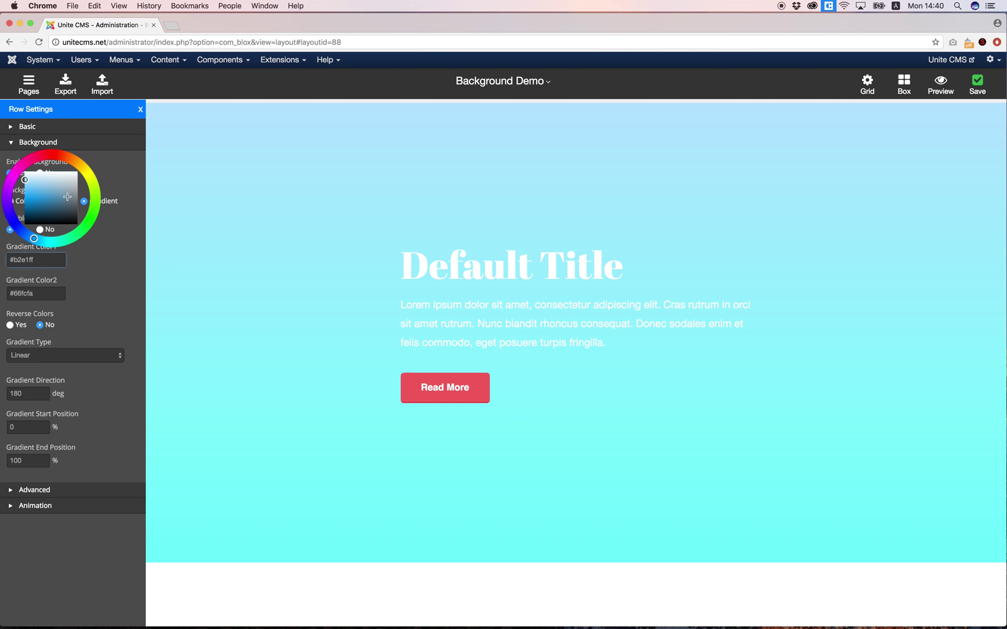
left_click(11, 177)
left_click_drag(35, 195, 24, 201)
left_click(35, 293)
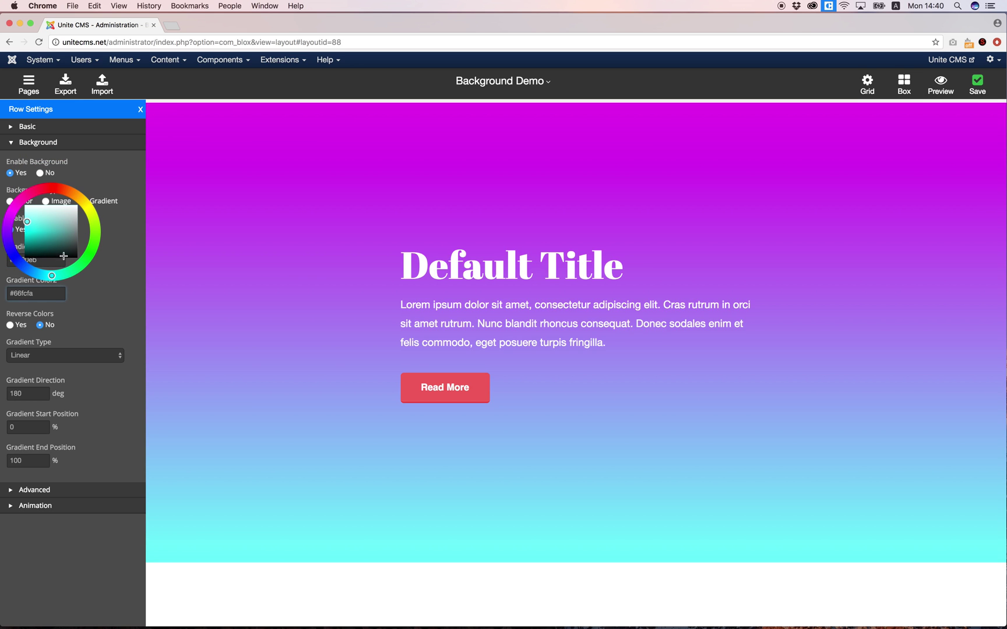
left_click_drag(43, 238, 26, 233)
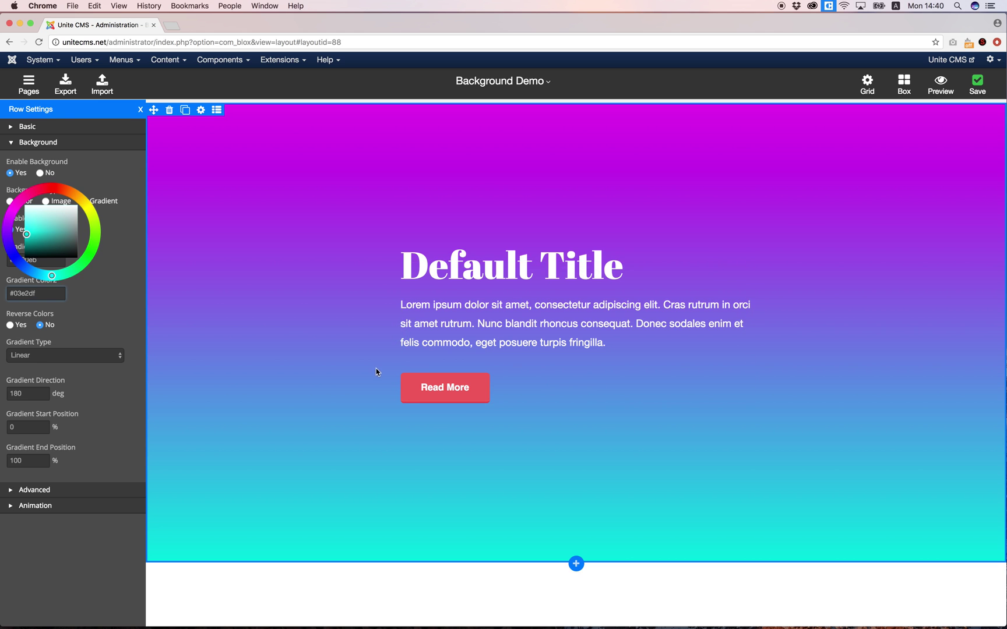
left_click(125, 307)
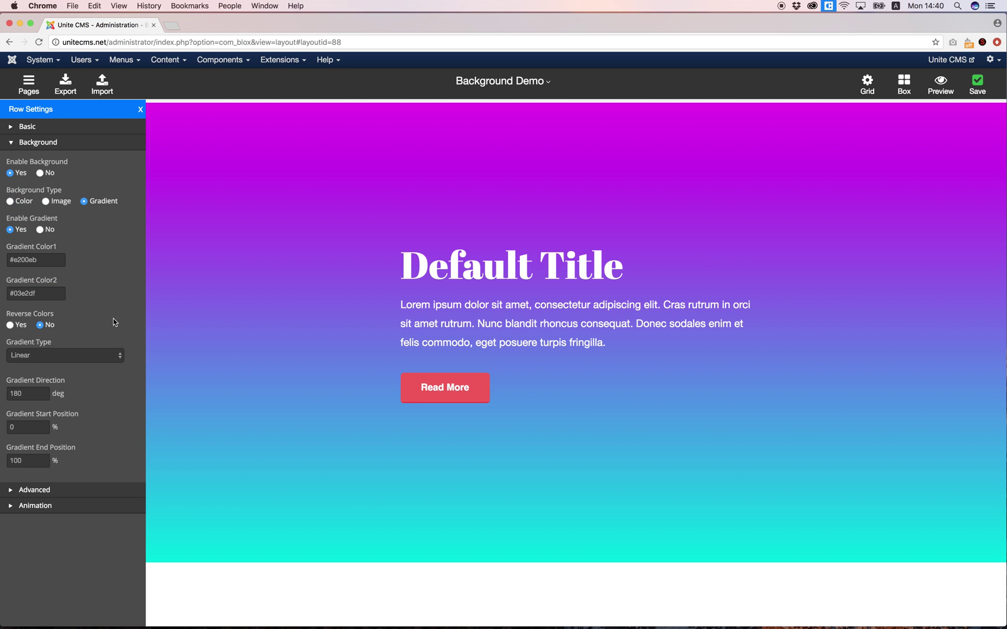
- Set the gradient direction to 45 degrees, then set Enable Gradient to No
double_click(35, 394)
left_click(35, 394)
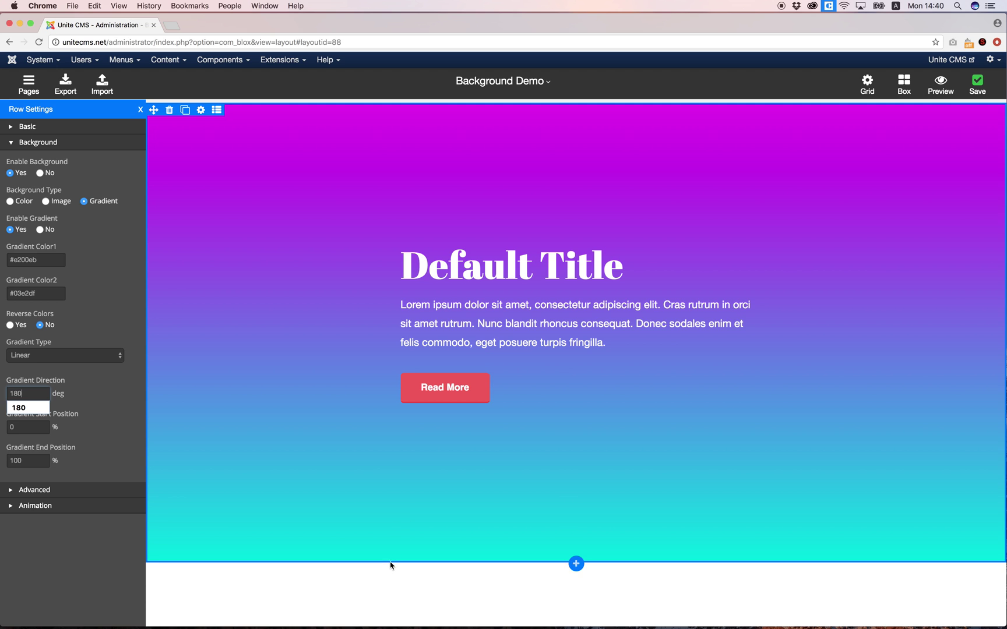
double_click(24, 391)
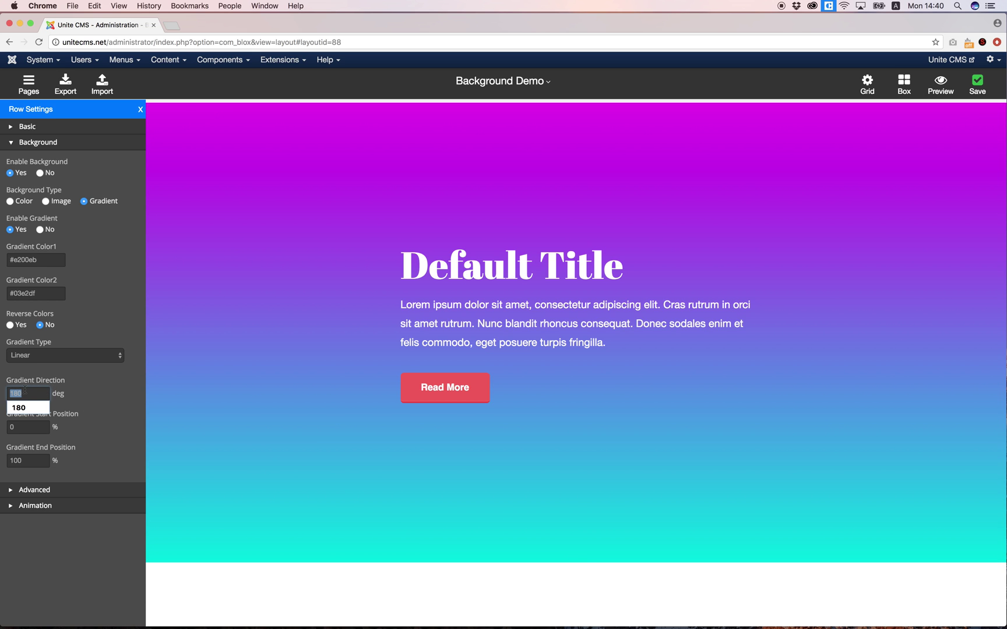
type("45")
key("Tab")
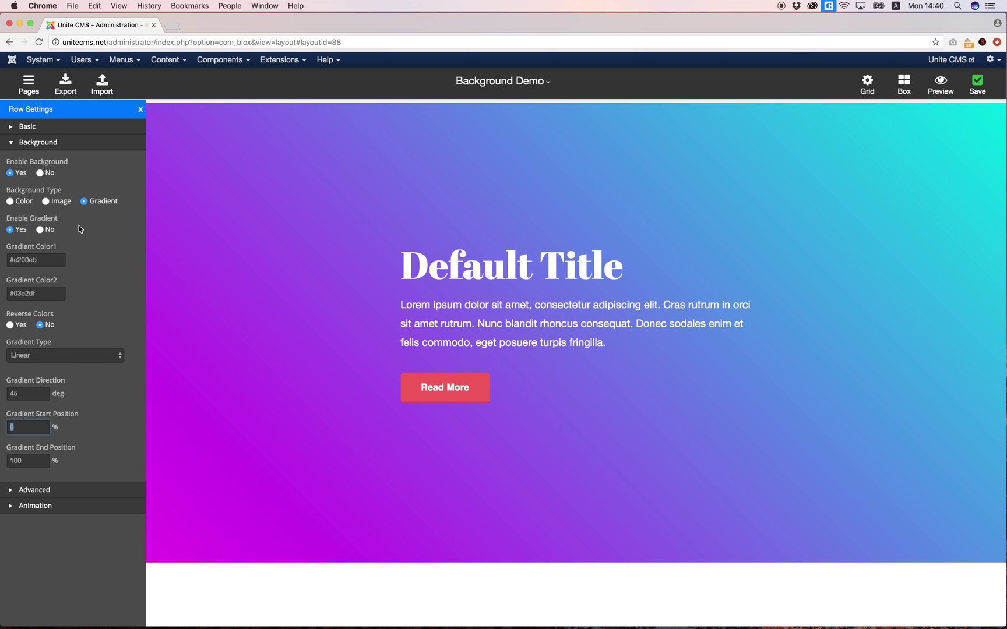
left_click(42, 231)
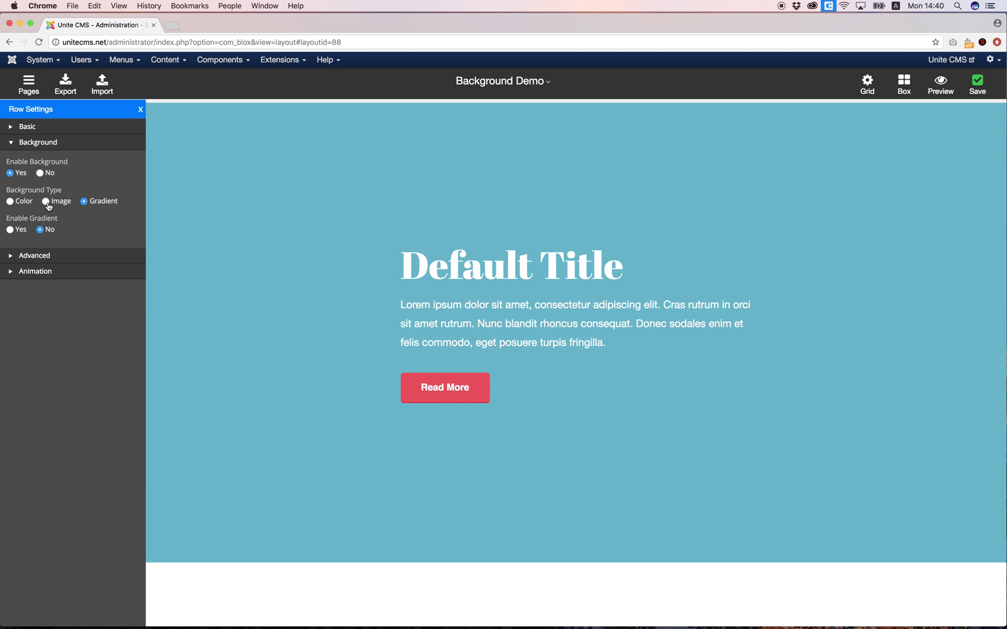
- Set the row background to the image slider1.jpg from the blox/construction folder
left_click(46, 201)
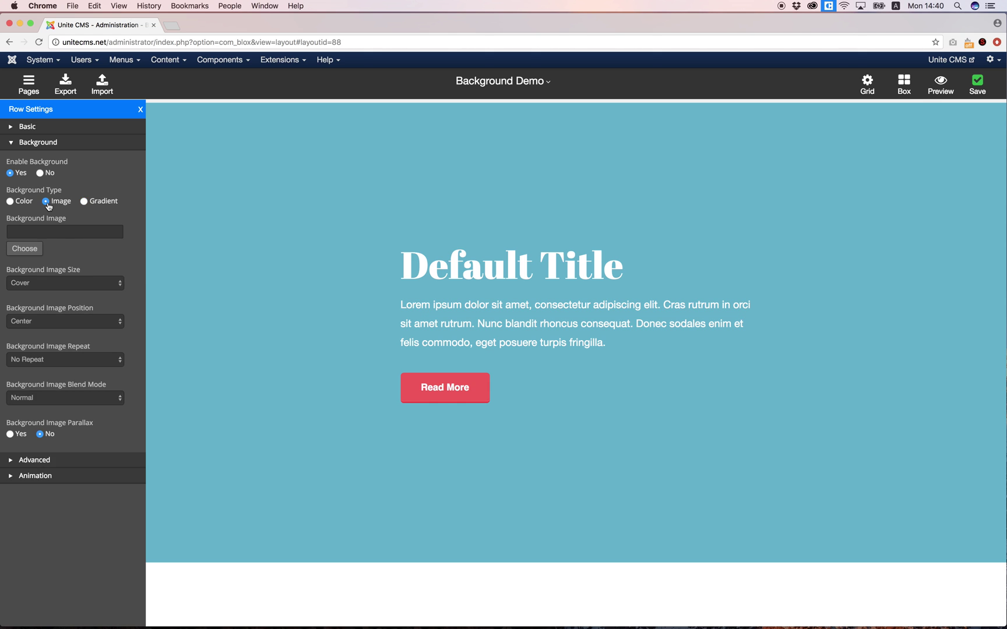
left_click(25, 249)
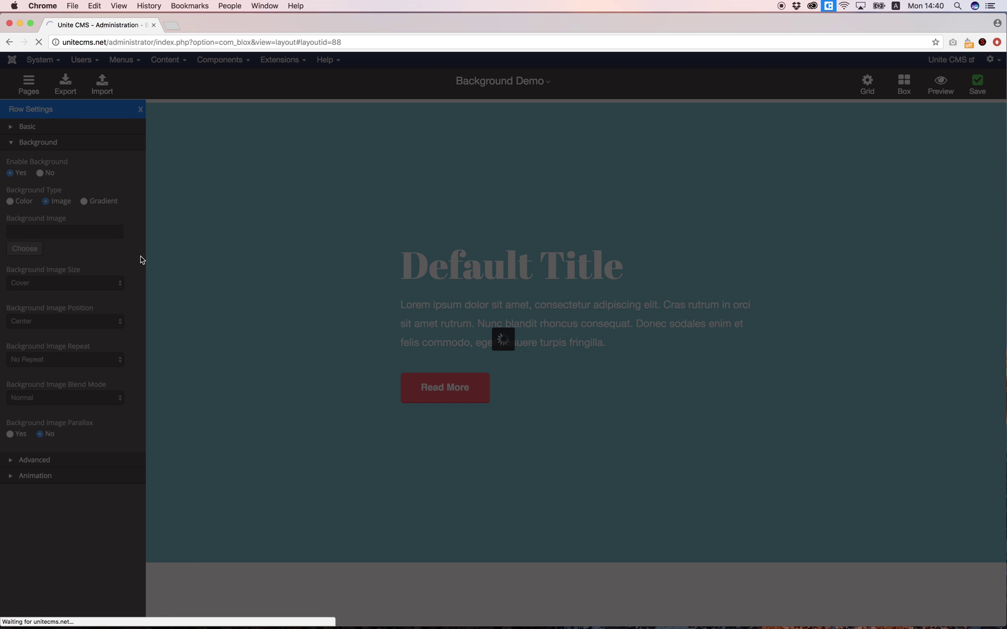
left_click(406, 273)
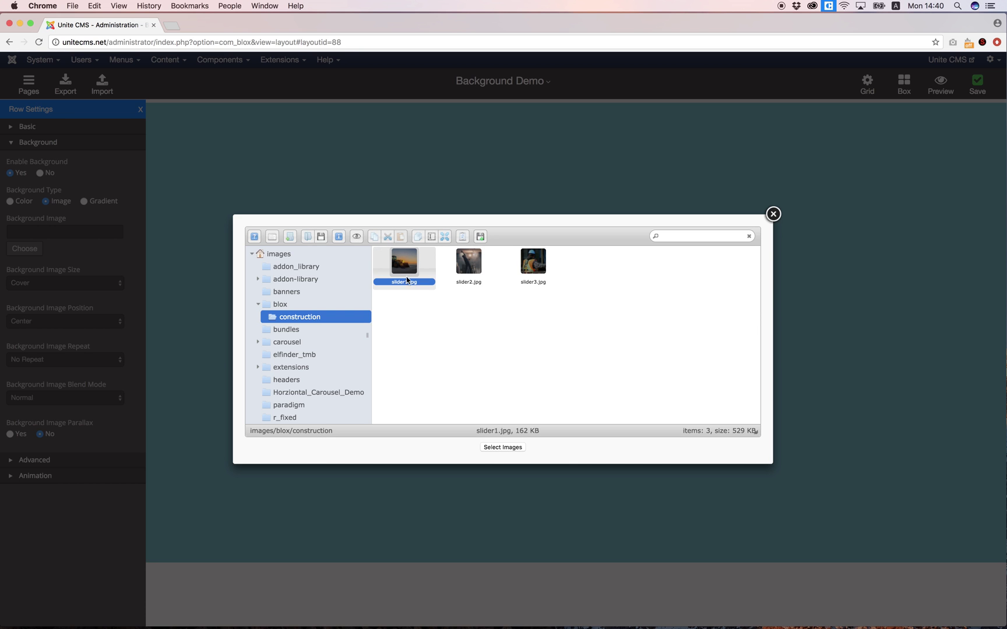
left_click(499, 449)
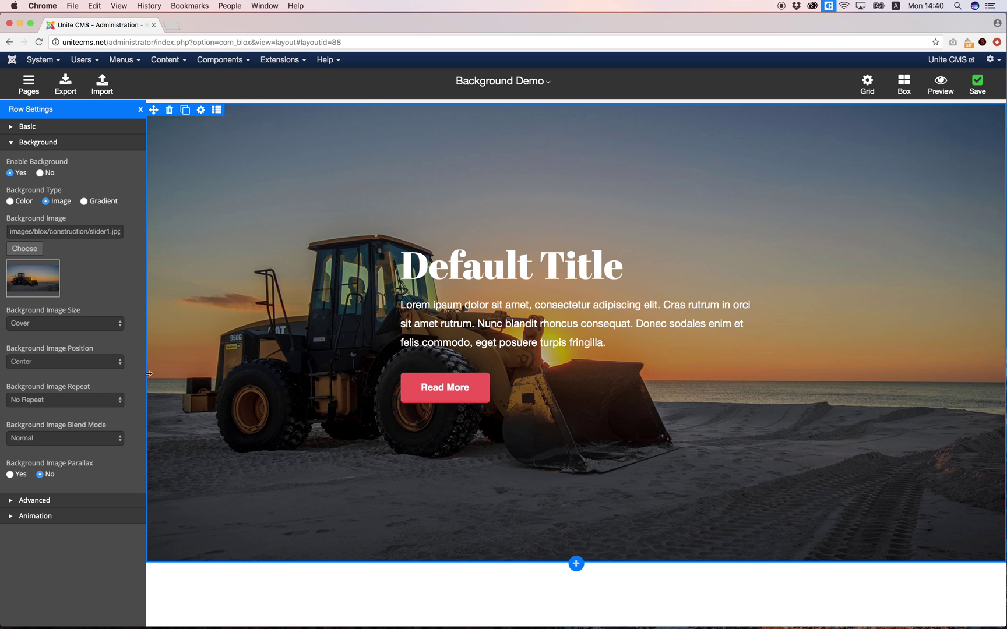
mouse_move(102, 426)
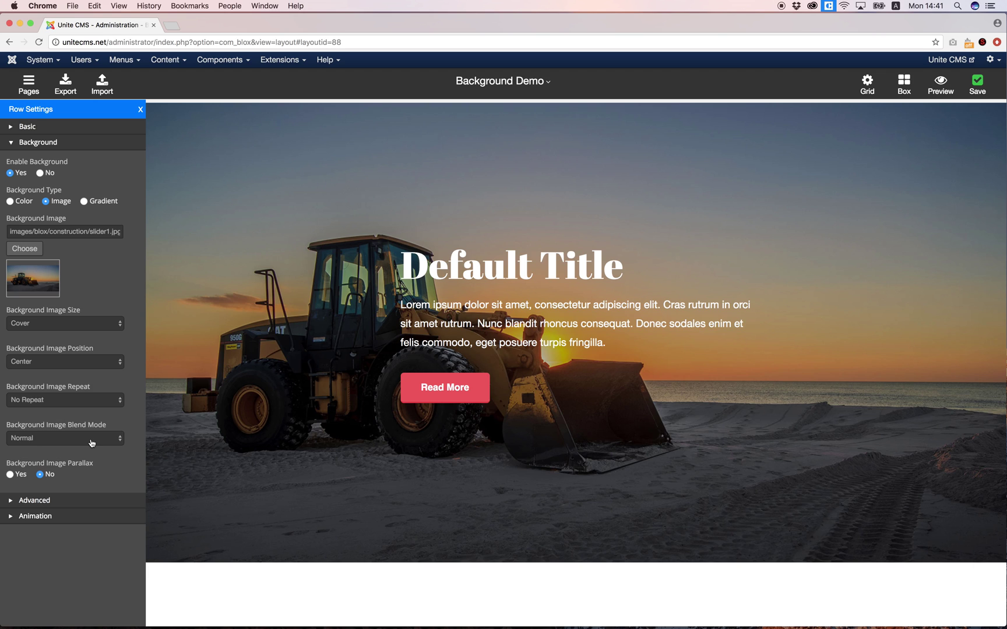
- Compare the multiply, screen, overlay, lighten and darken blend modes on the hero photo
left_click(91, 442)
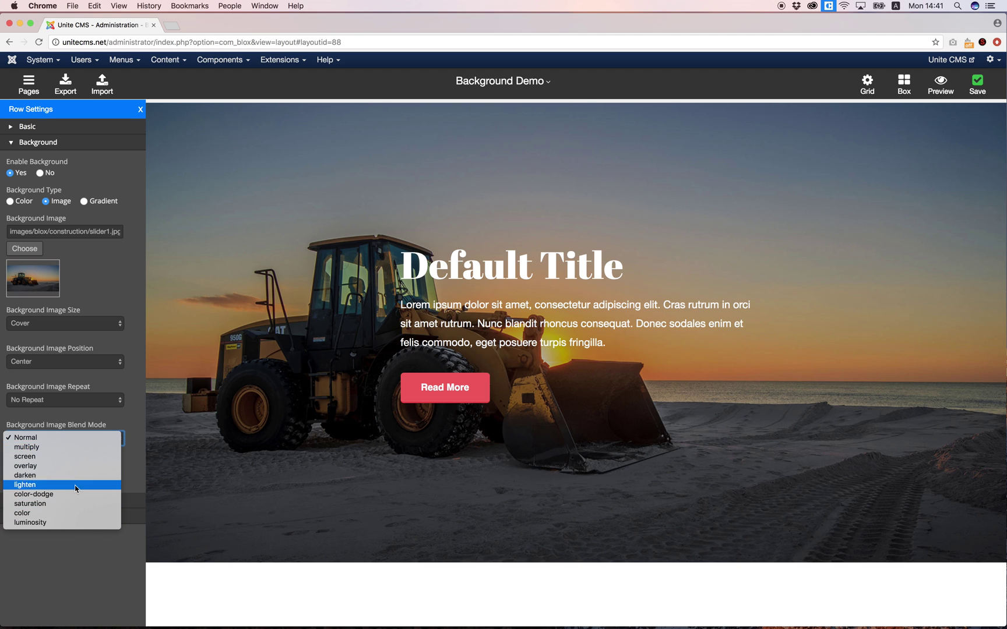
left_click(64, 447)
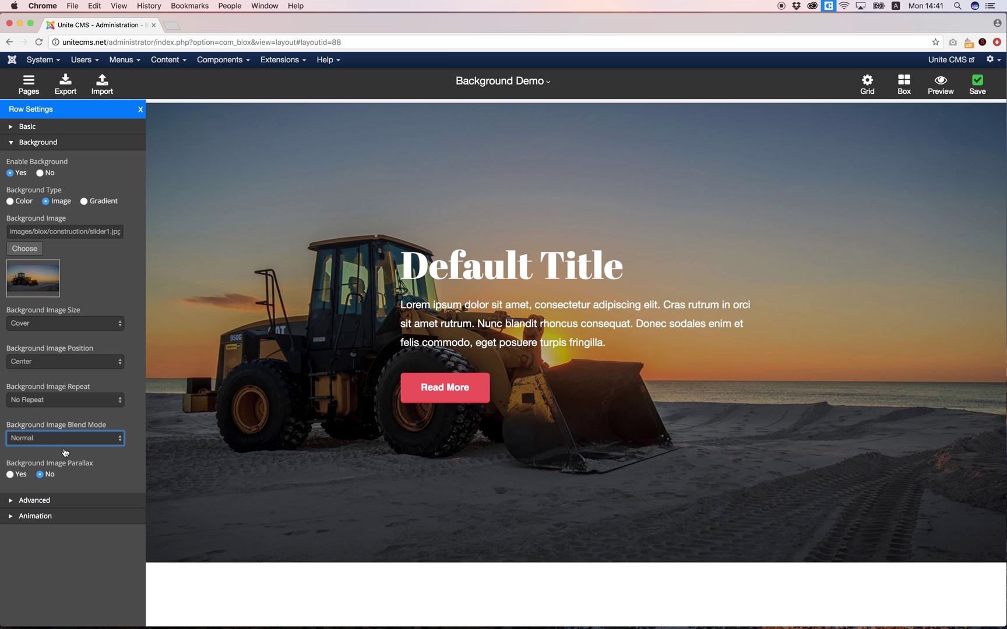
left_click(64, 447)
left_click(64, 447)
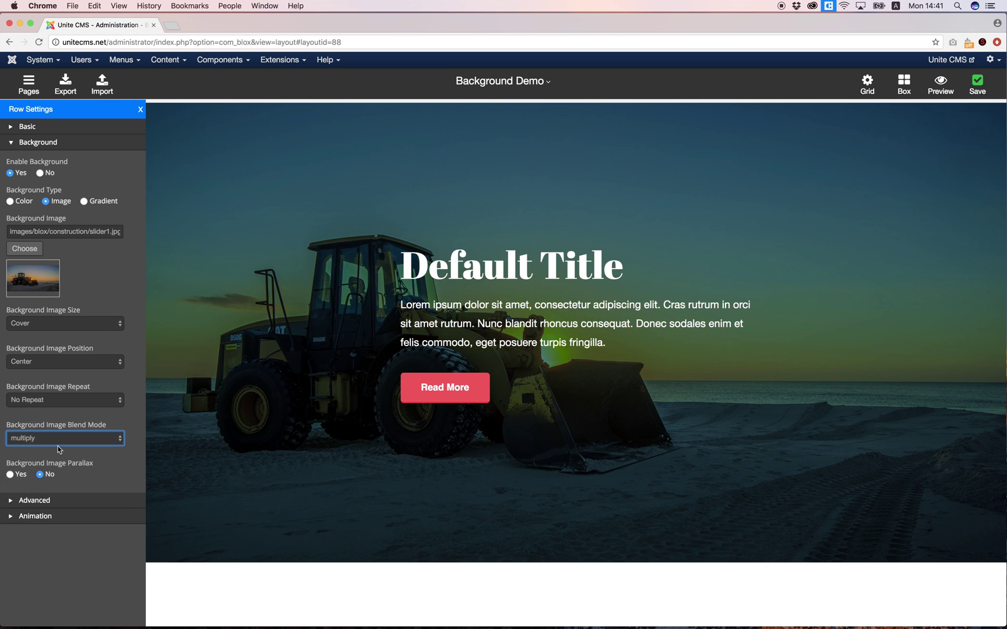
left_click(61, 440)
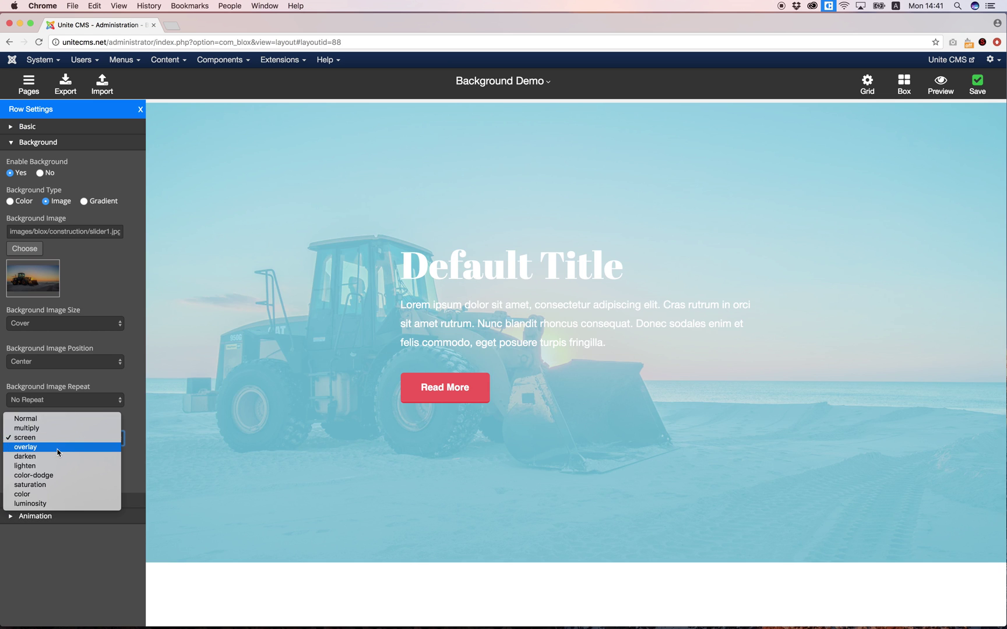
key("Escape")
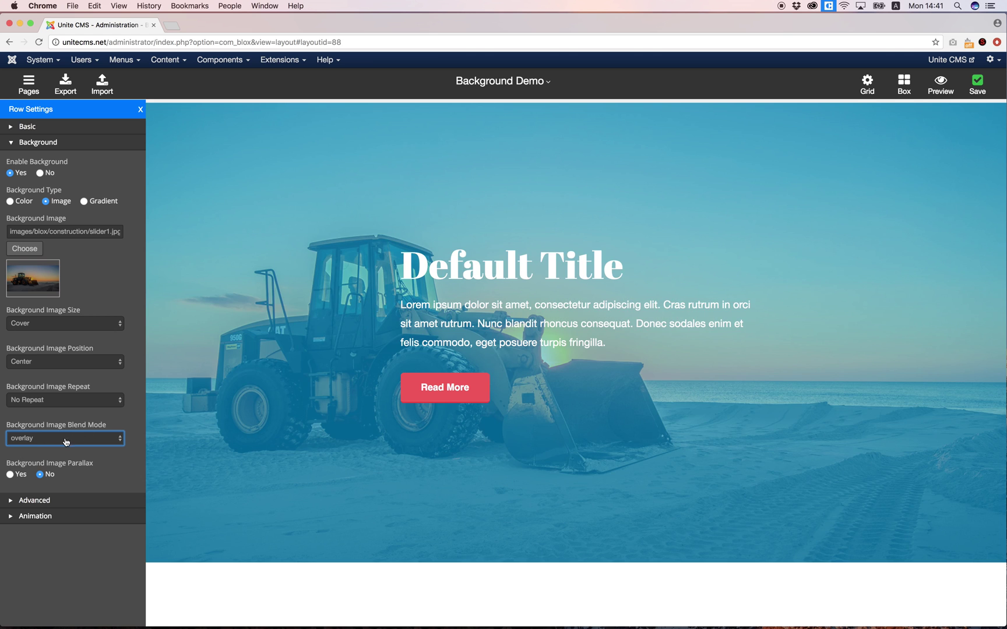
left_click(70, 439)
left_click(58, 457)
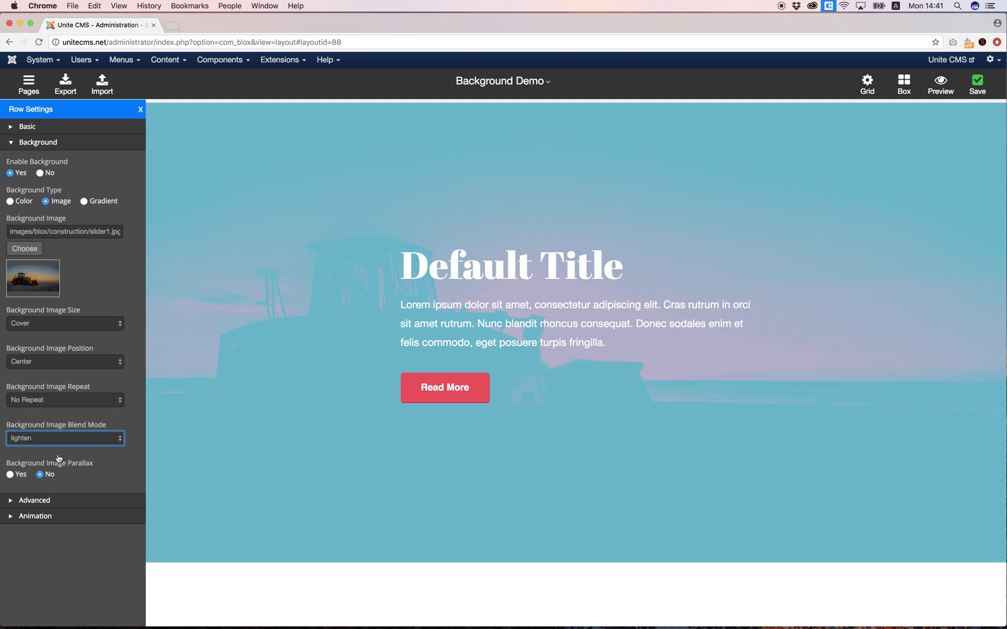
left_click(59, 443)
left_click(78, 436)
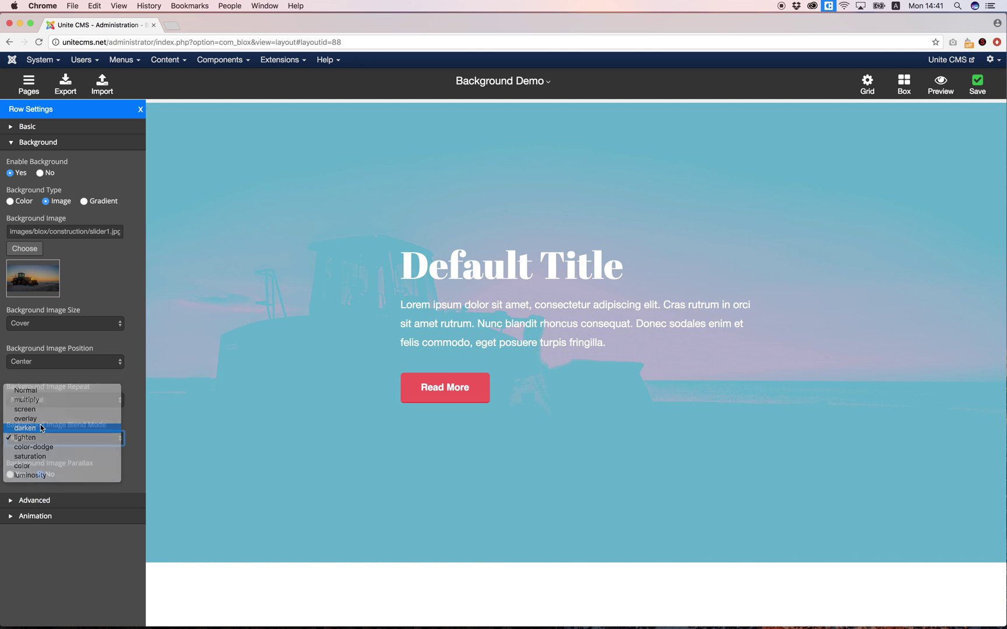
- Settle on the multiply blend mode for the hero photo and save the page
left_click(77, 436)
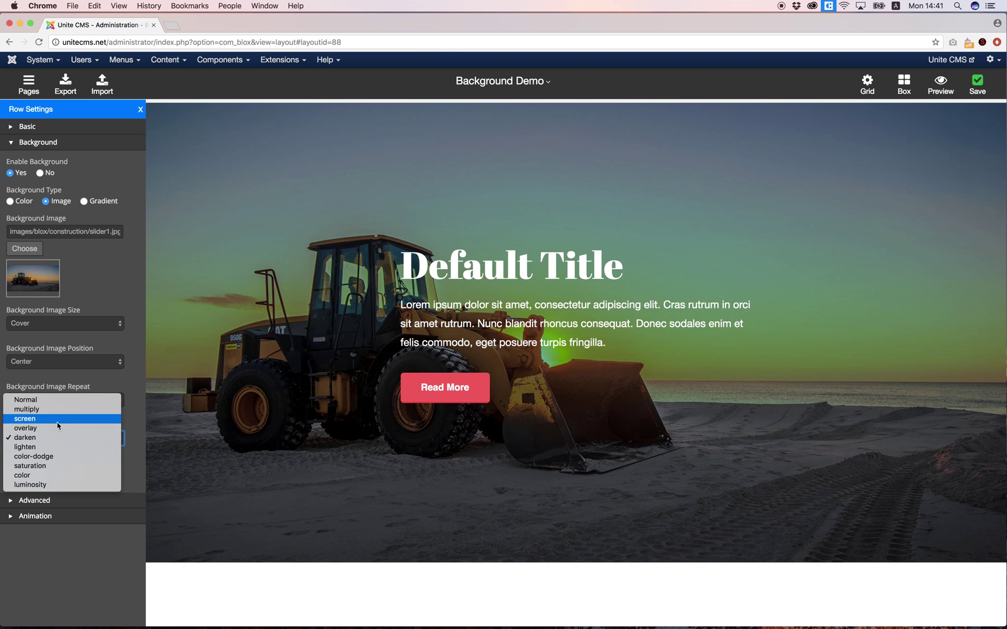
left_click(60, 425)
left_click(64, 438)
left_click(89, 424)
left_click(77, 436)
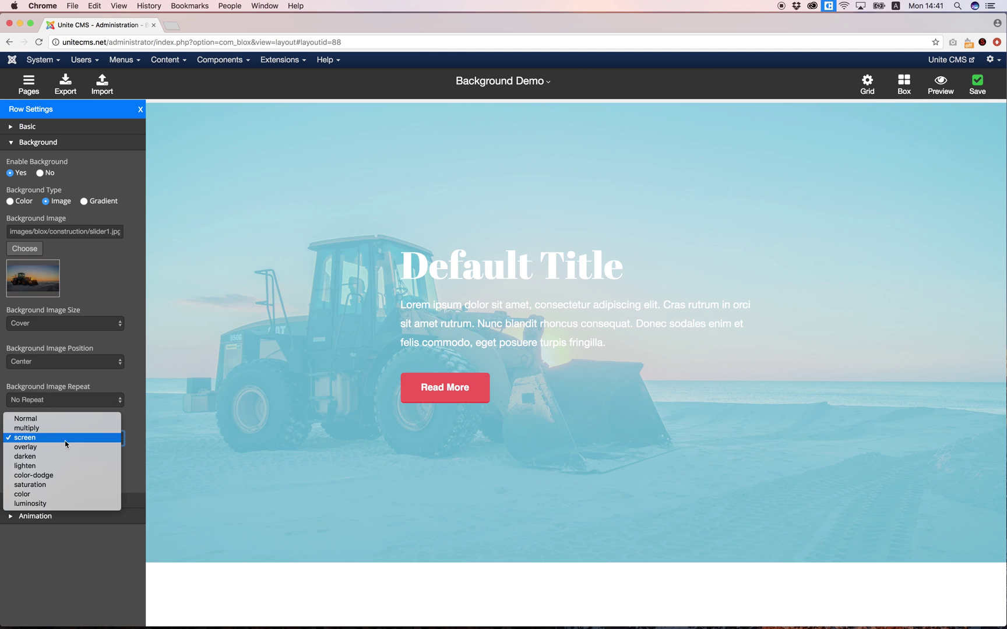
left_click(220, 416)
type("saturatio")
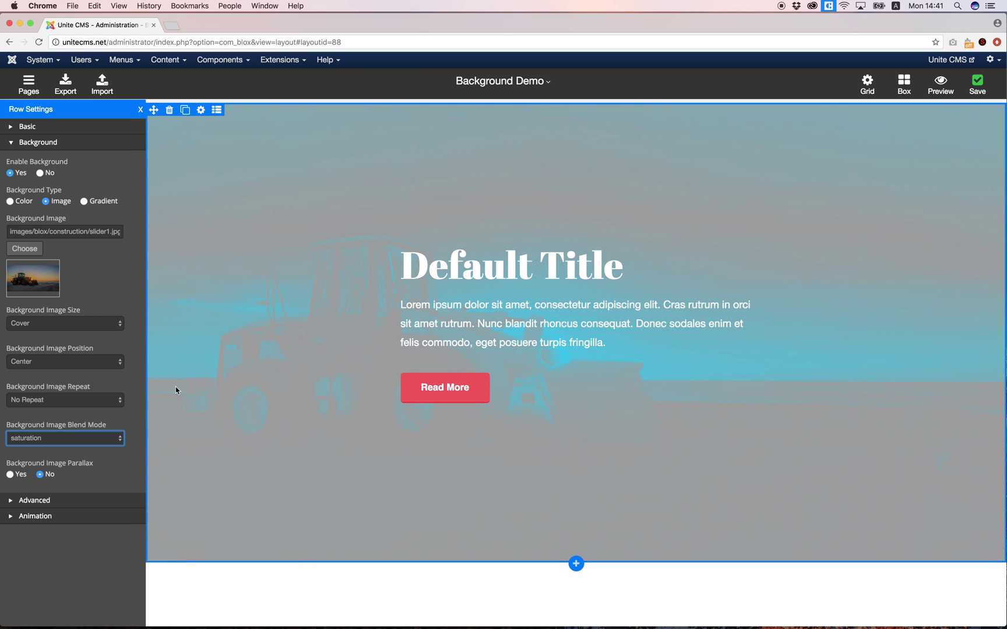
left_click(77, 444)
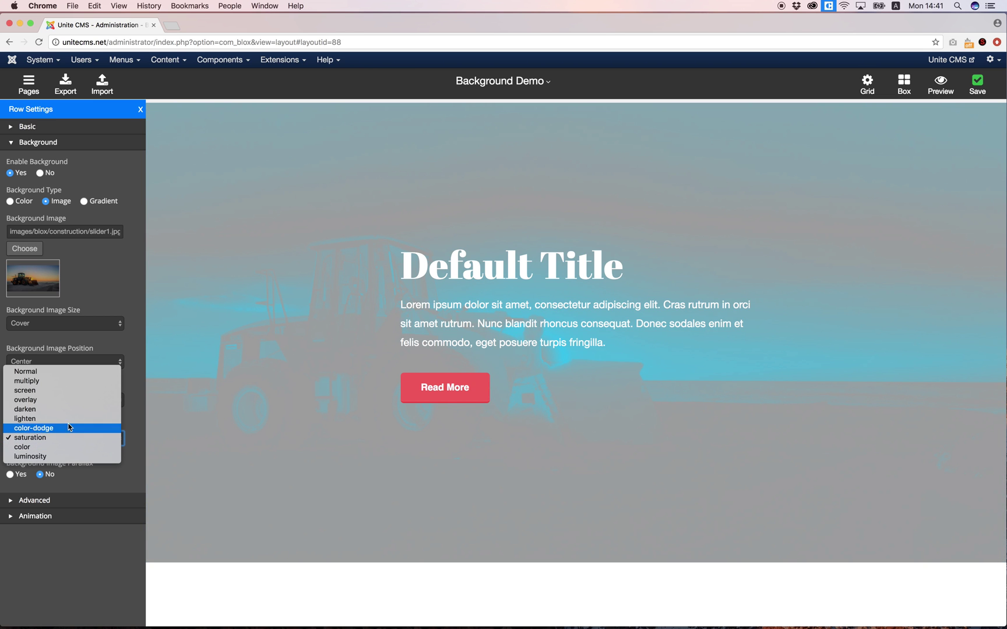
left_click(49, 382)
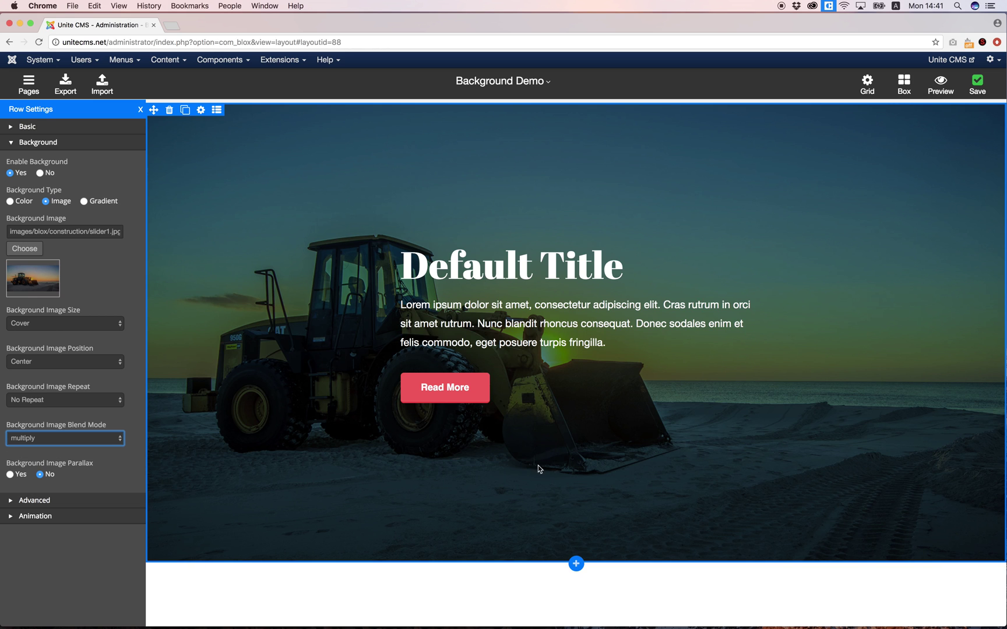
left_click(977, 84)
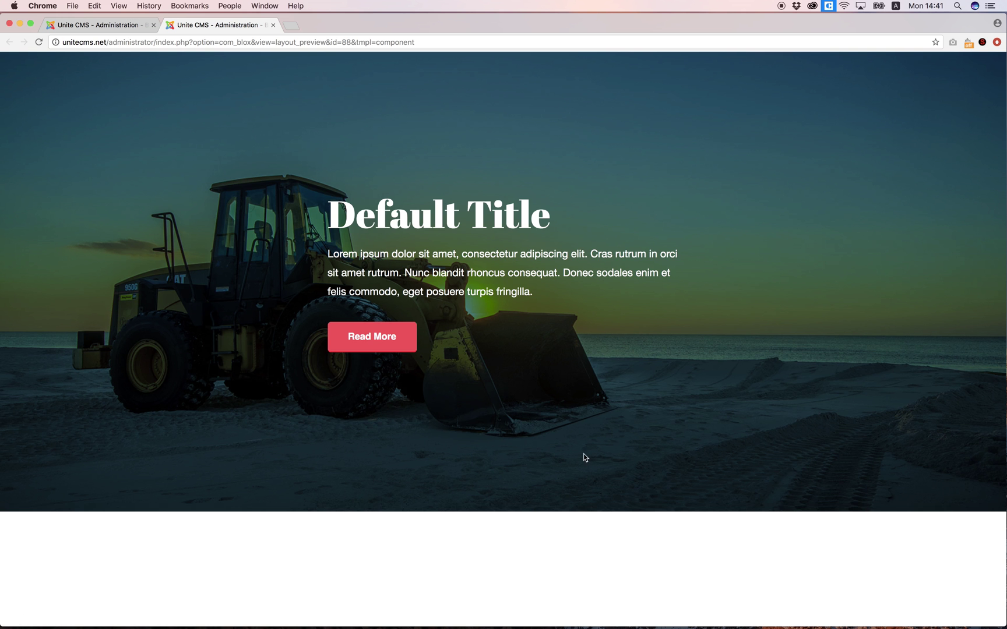
- Close the preview tab to return to the Background Demo editor
left_click(274, 25)
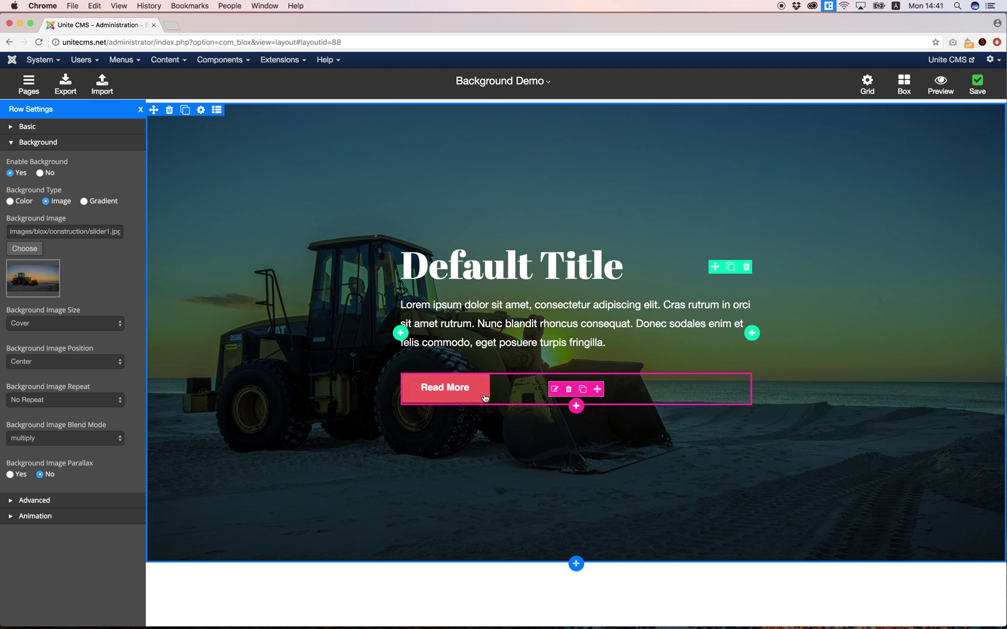
- Animate the Read More button with Bounce In, 1 s delay and 2 s duration, then save and preview
left_click(553, 392)
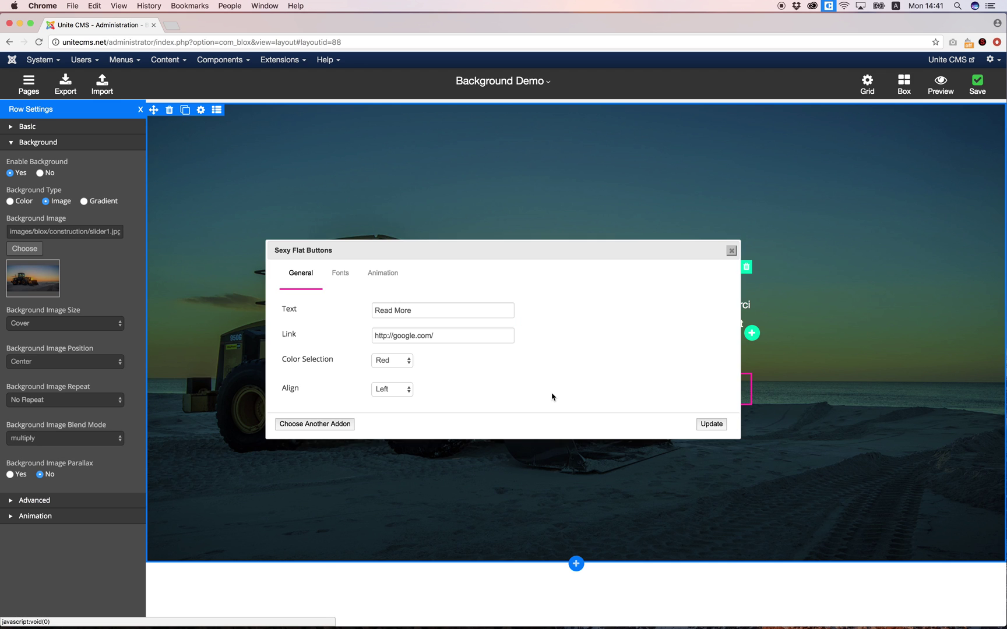
left_click(385, 278)
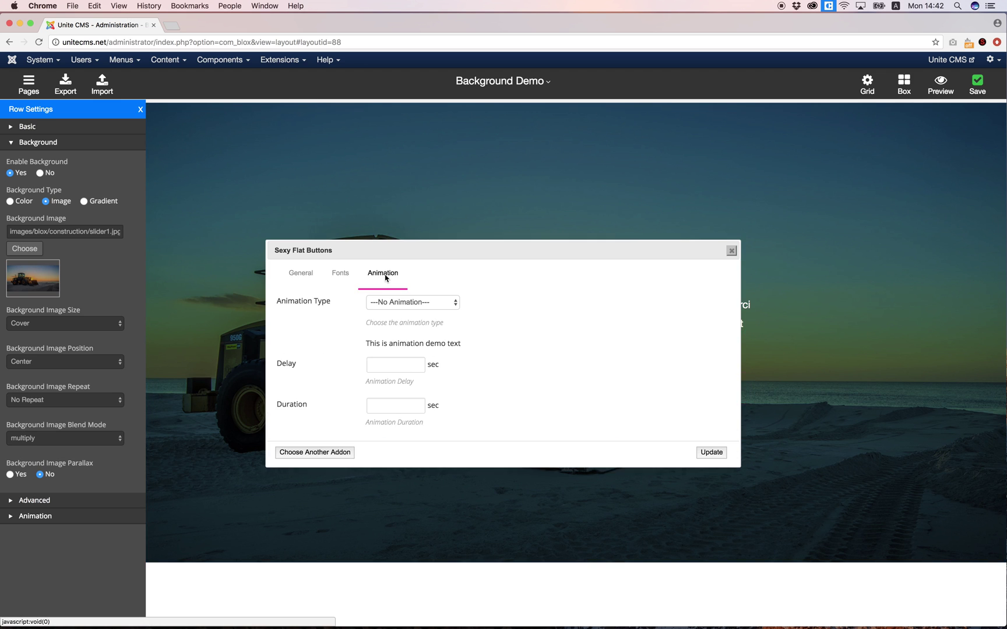
left_click(392, 303)
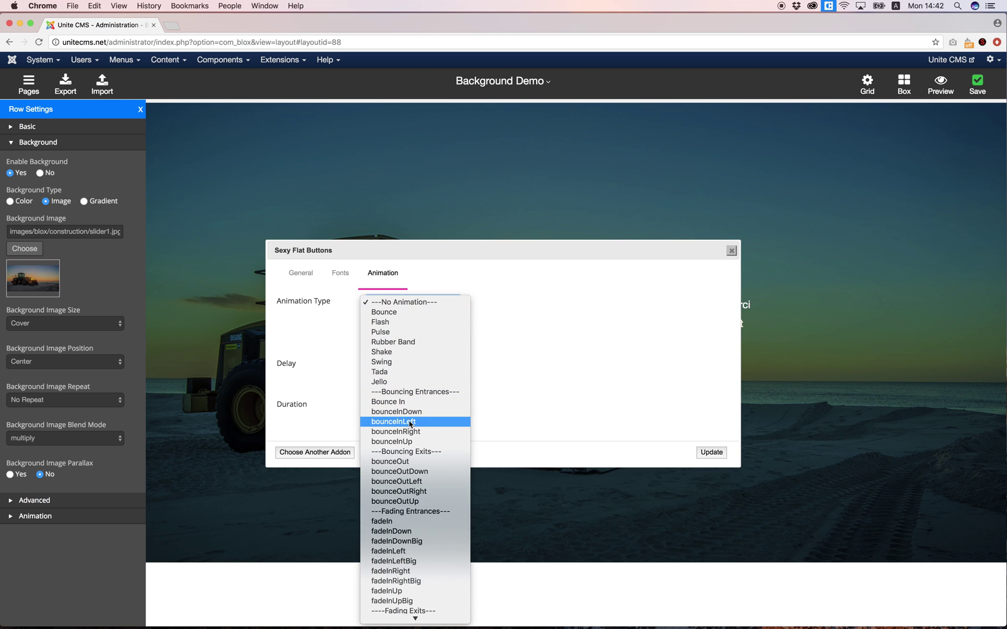
left_click(408, 403)
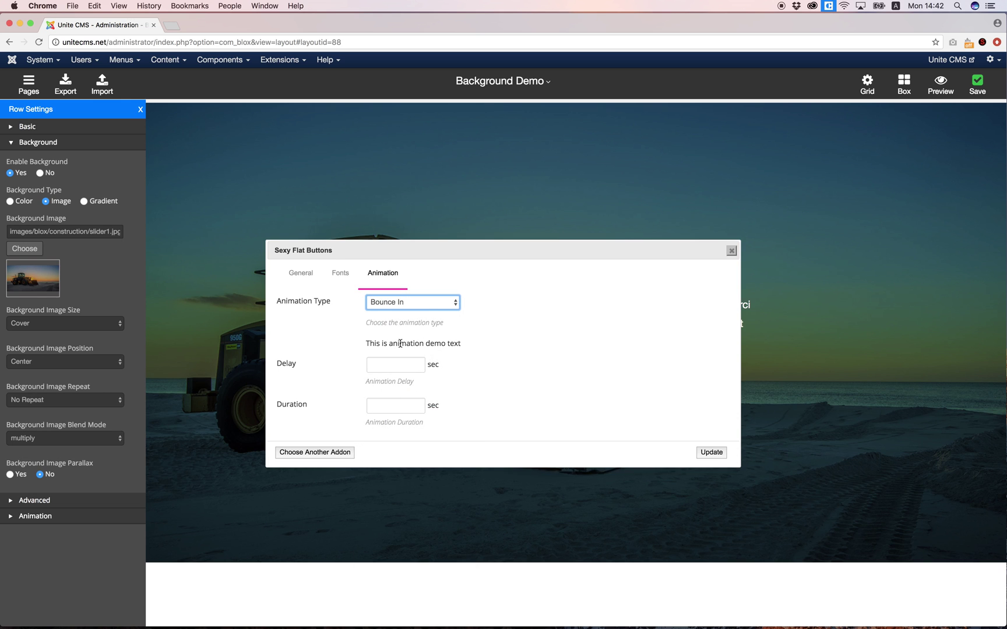
left_click(398, 363)
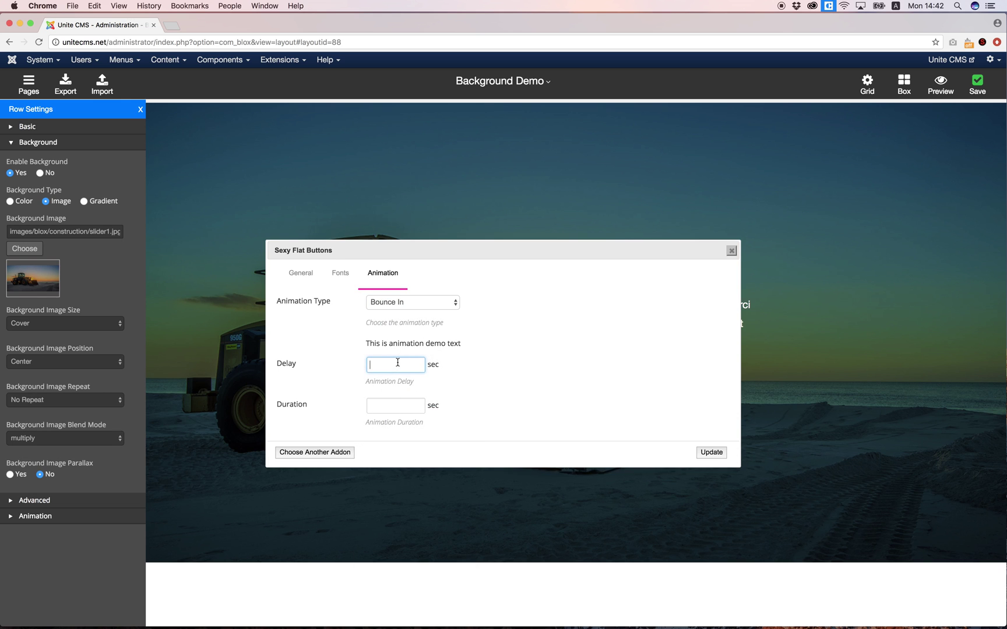
type("1")
left_click(393, 403)
left_click(709, 452)
left_click(977, 94)
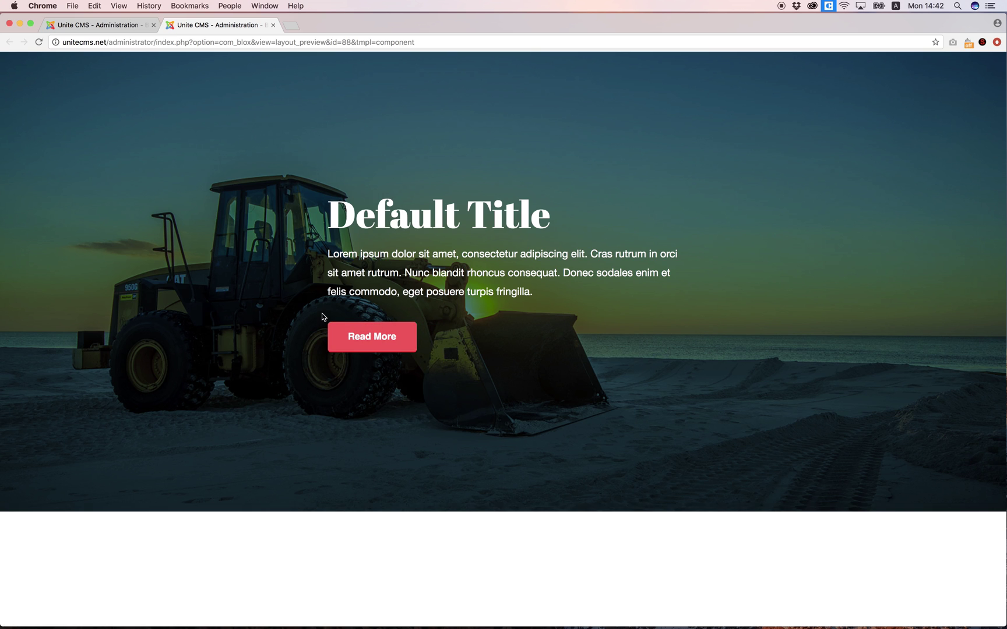
- Close the preview tab and return to the Blox Page Builder editor
left_click(273, 25)
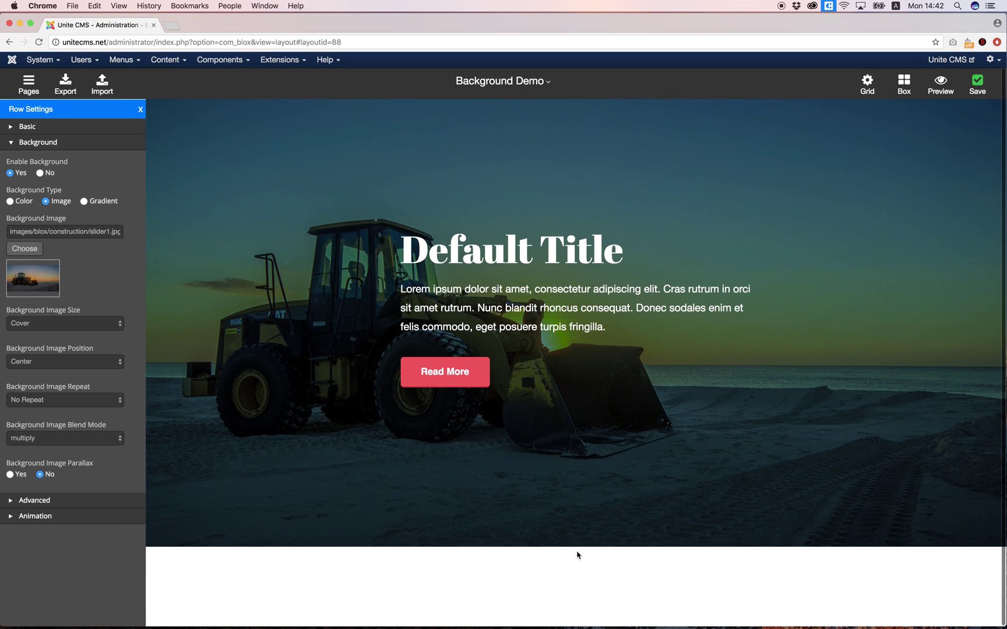
- Add a new row below the hero holding a Content Boxes 'Service Box With Round Icon' addon
left_click(577, 550)
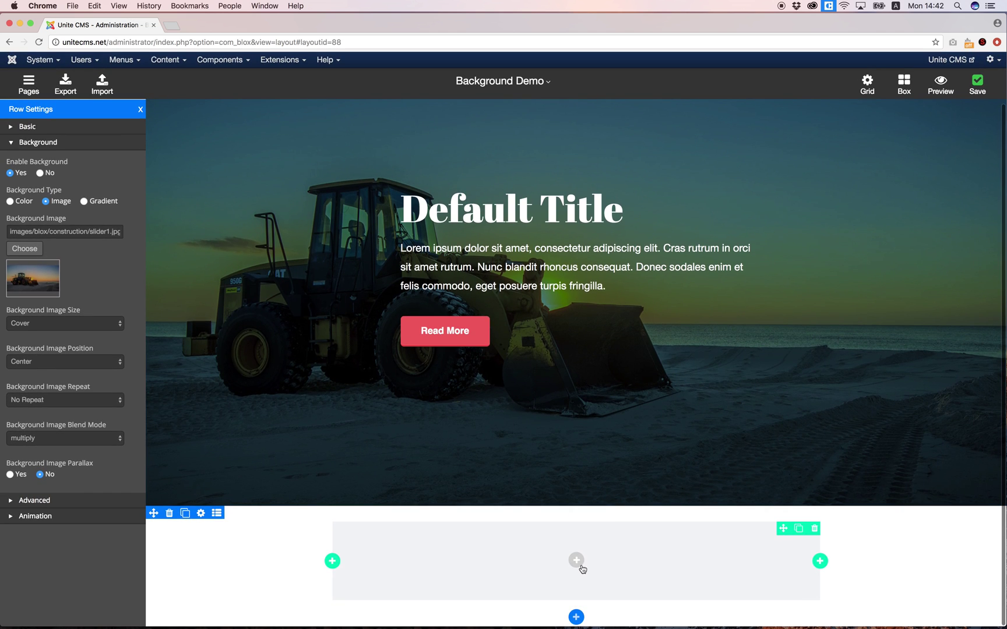
left_click(577, 563)
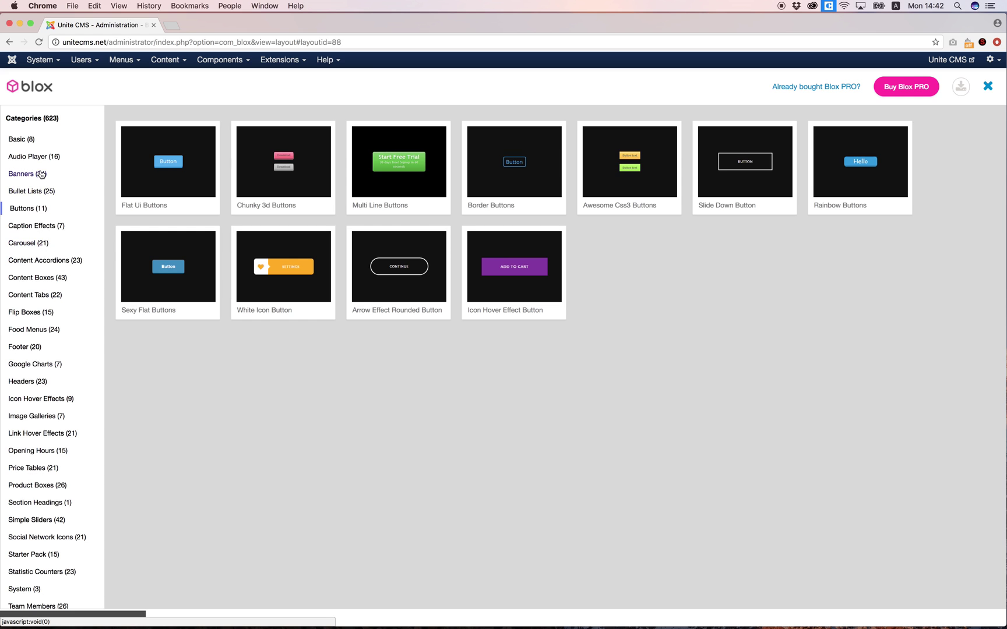
left_click(34, 279)
scroll(279, 379, "down", 5)
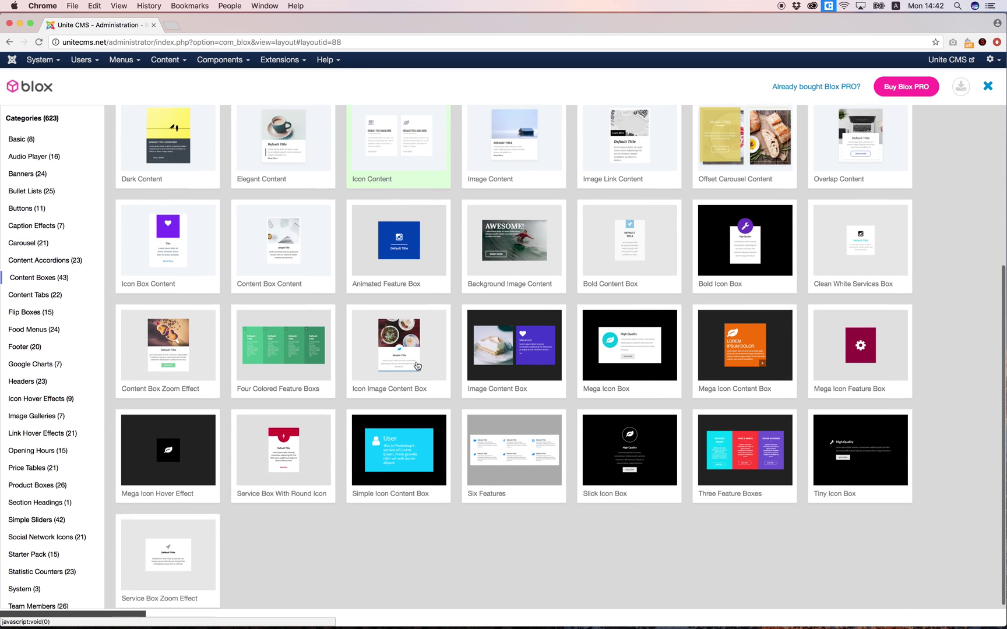
left_click(294, 471)
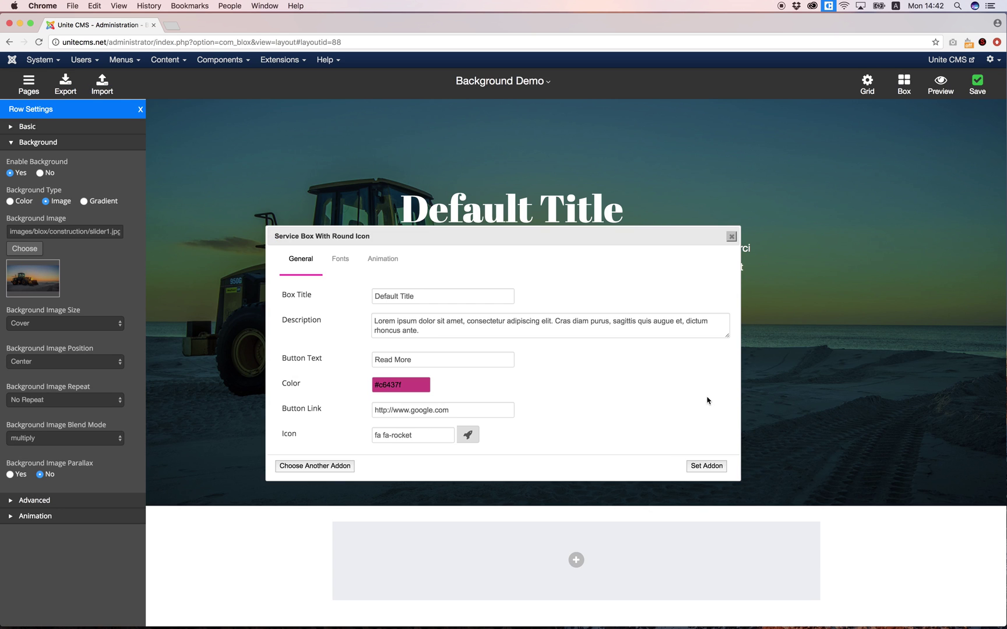
left_click(702, 466)
scroll(742, 438, "down", 3)
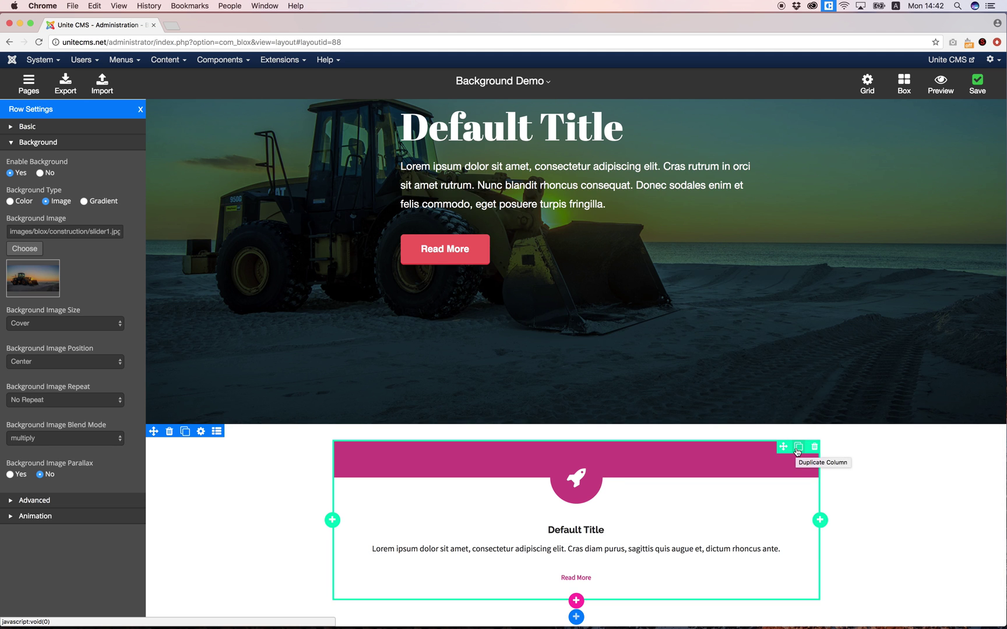
- Duplicate the service box column three times so four boxes sit side by side
left_click(798, 449)
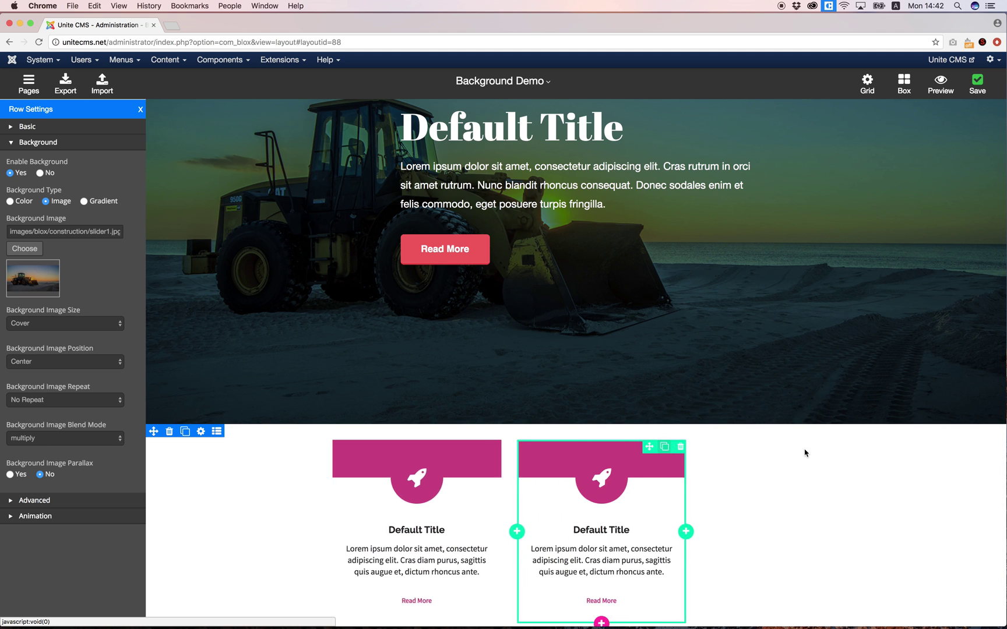
left_click(804, 453)
left_click(800, 447)
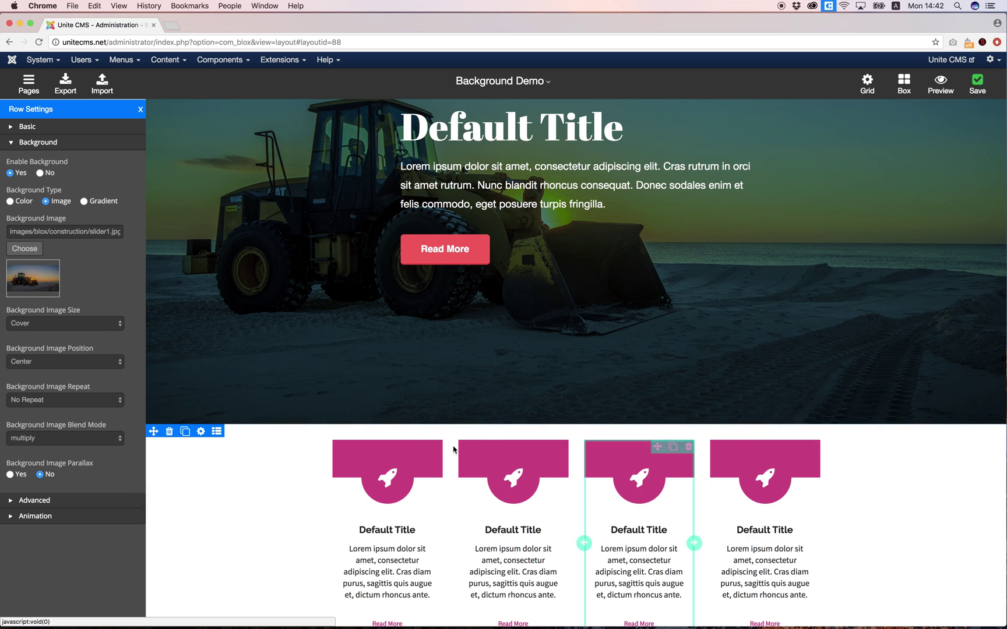
scroll(252, 486, "down", 2)
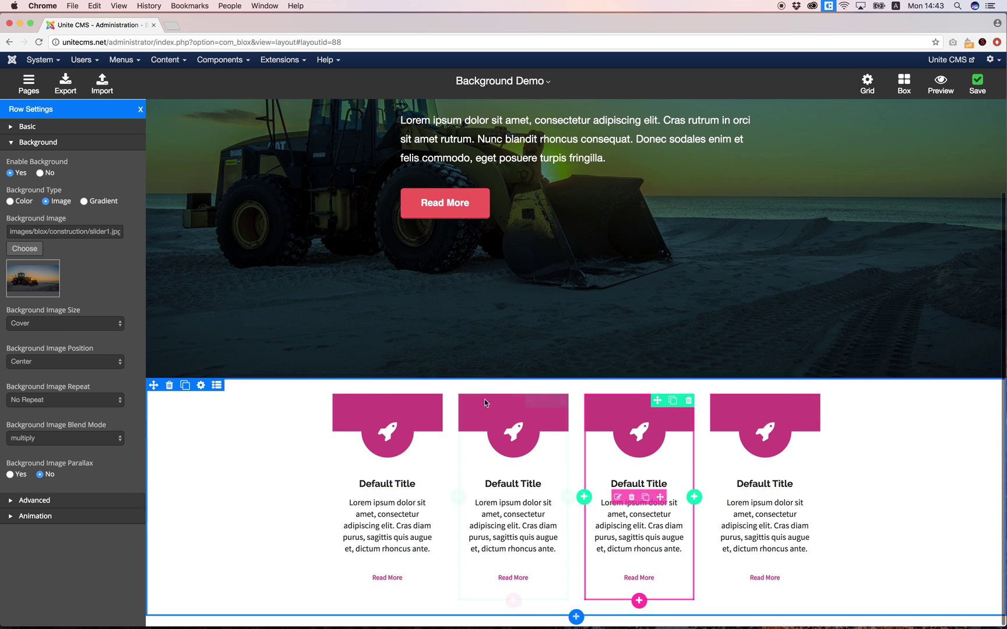
left_click(201, 386)
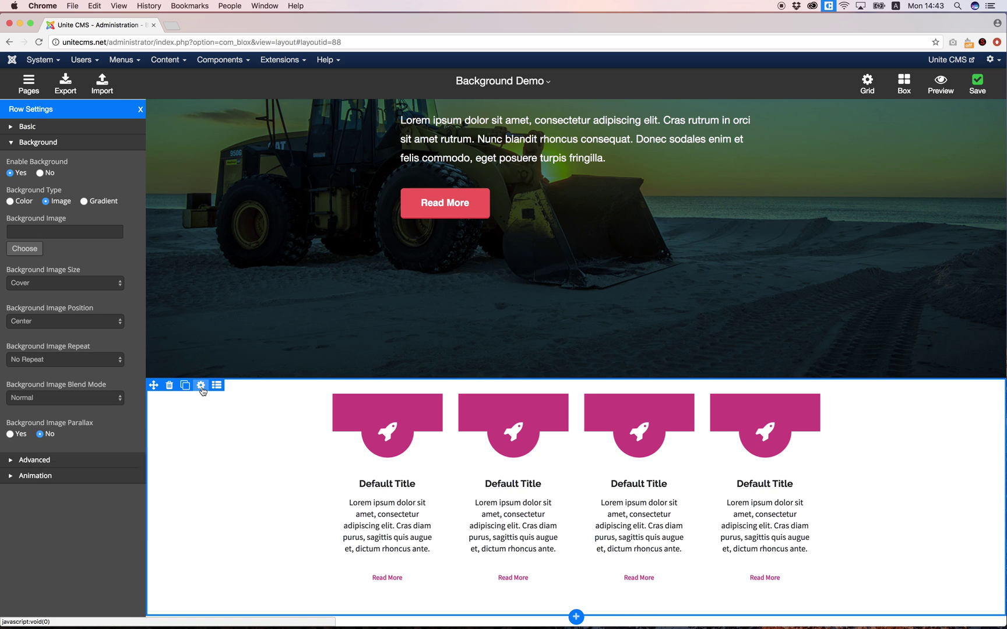
- Set the row's container width to 1300px and its column gutter to 30
left_click(28, 127)
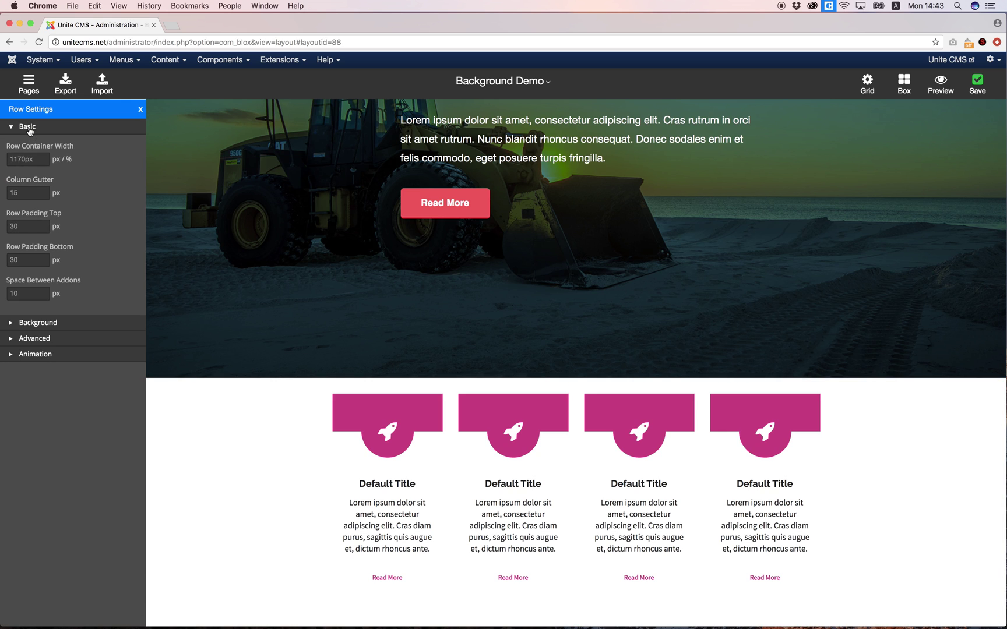
left_click(36, 161)
type("1300")
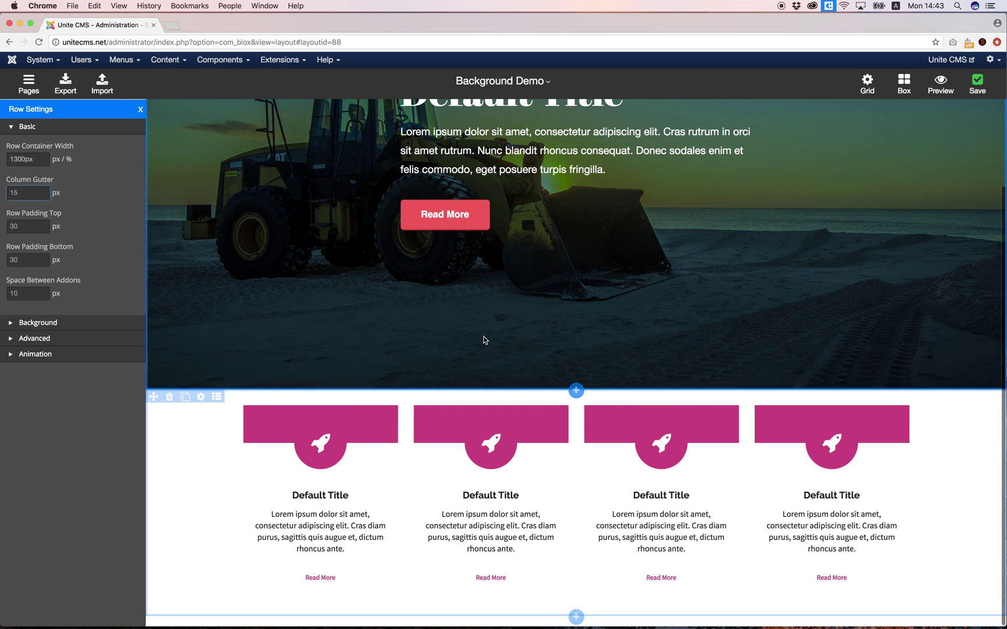
left_click(24, 195)
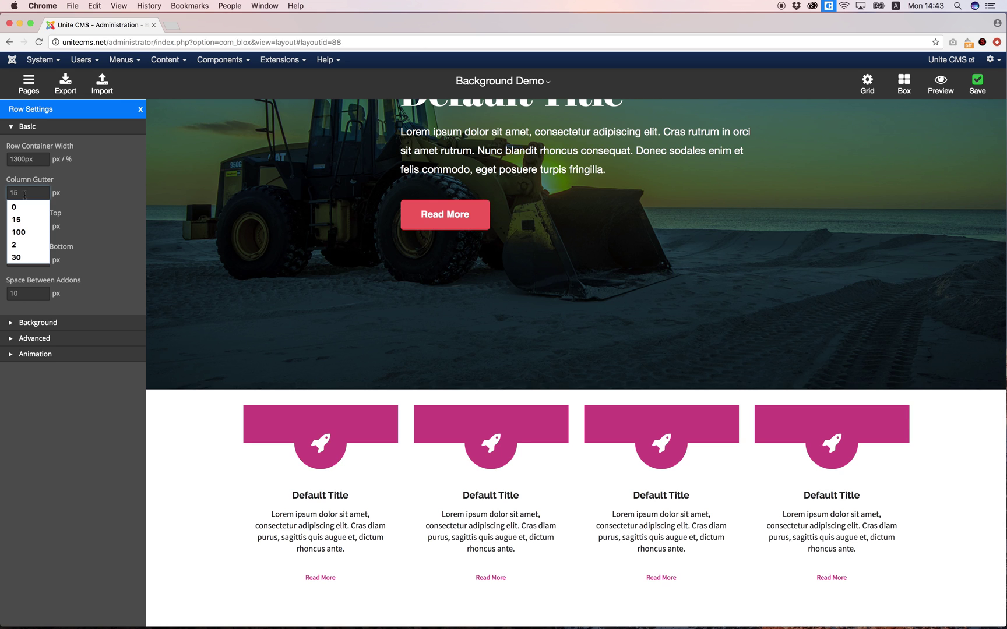
left_click(17, 257)
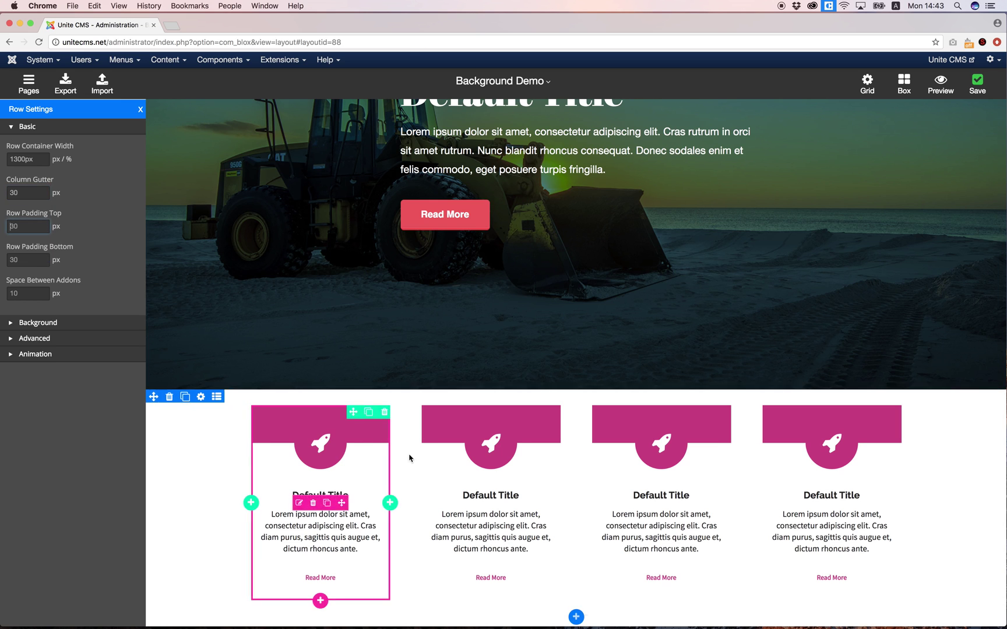
left_click(36, 322)
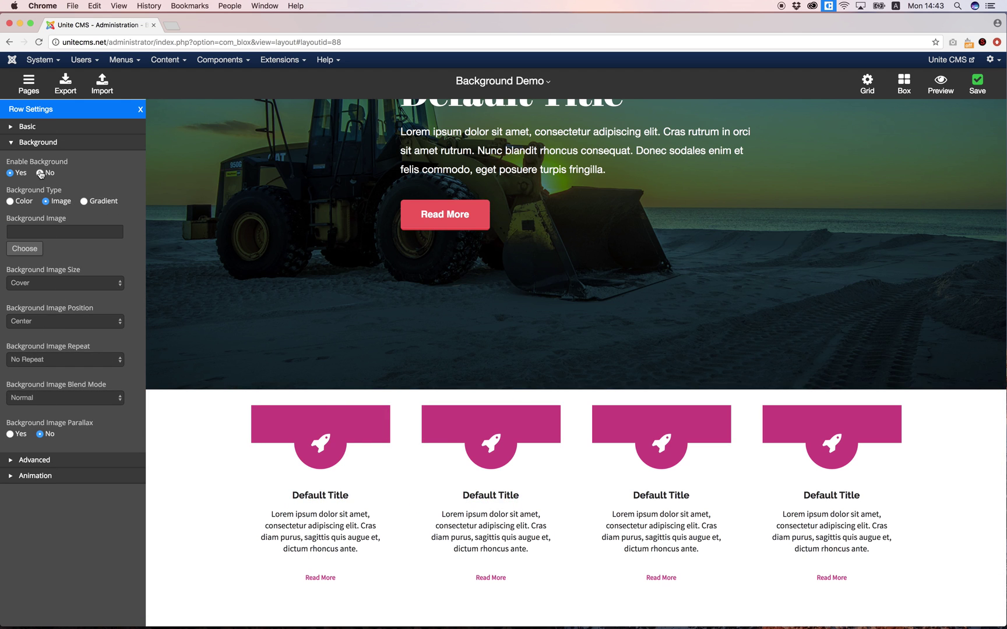
- Switch the row background to an enabled gradient with a 45° direction
left_click(84, 202)
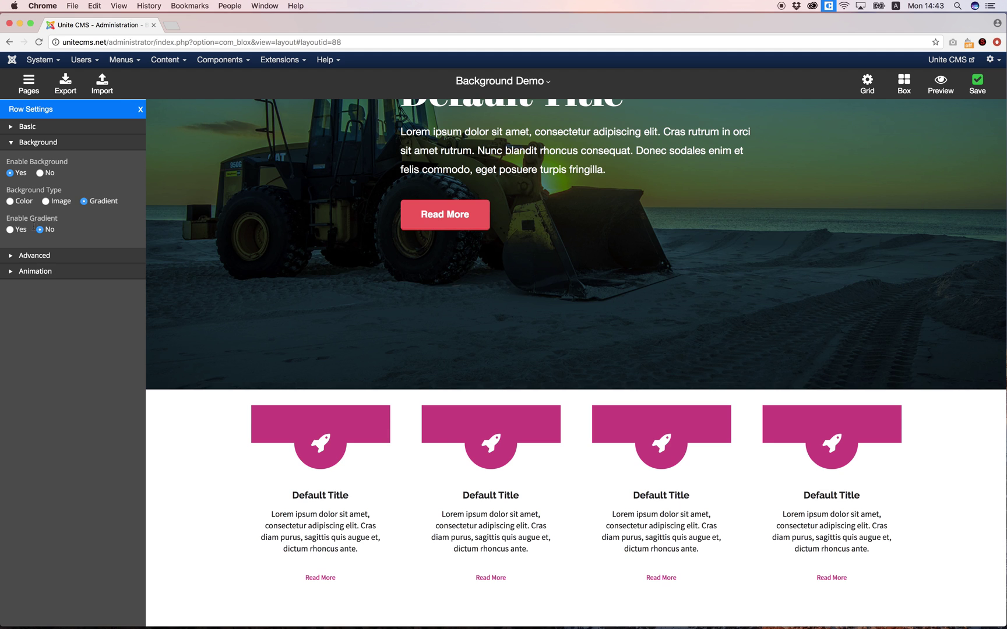
left_click(11, 230)
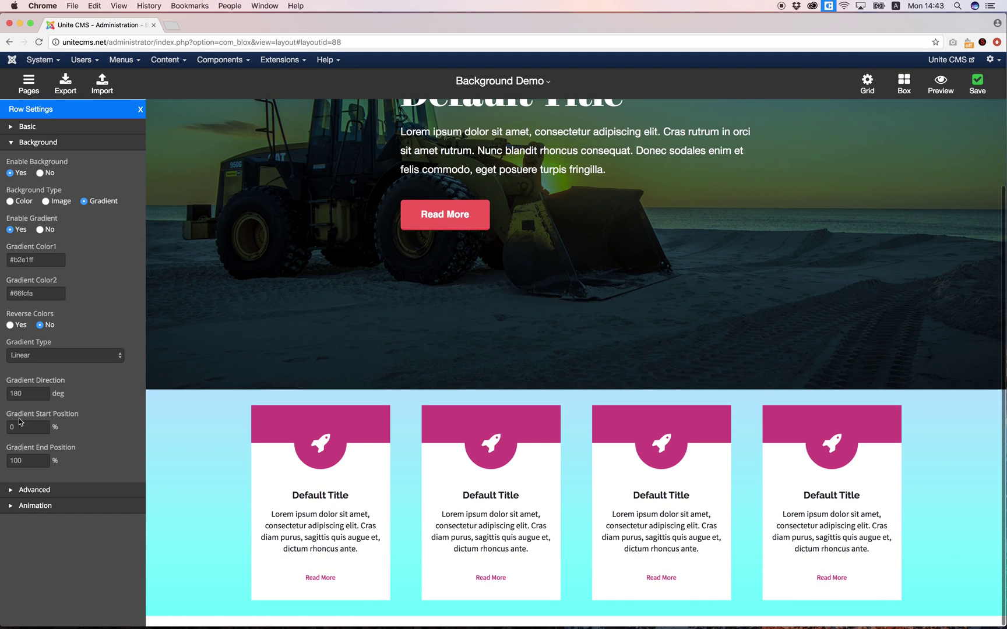
double_click(26, 395)
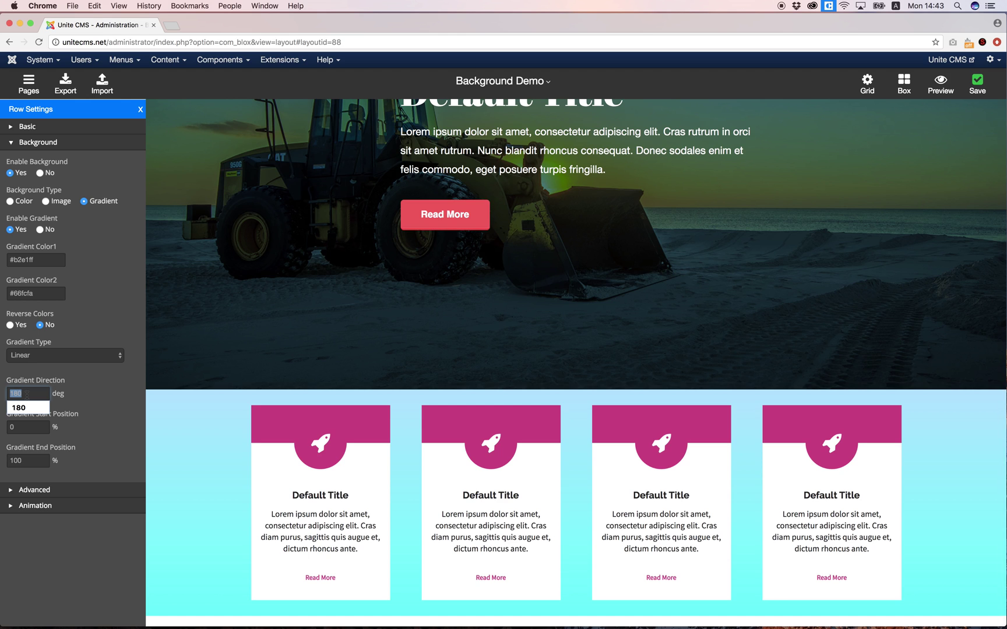
type("45")
key("Tab")
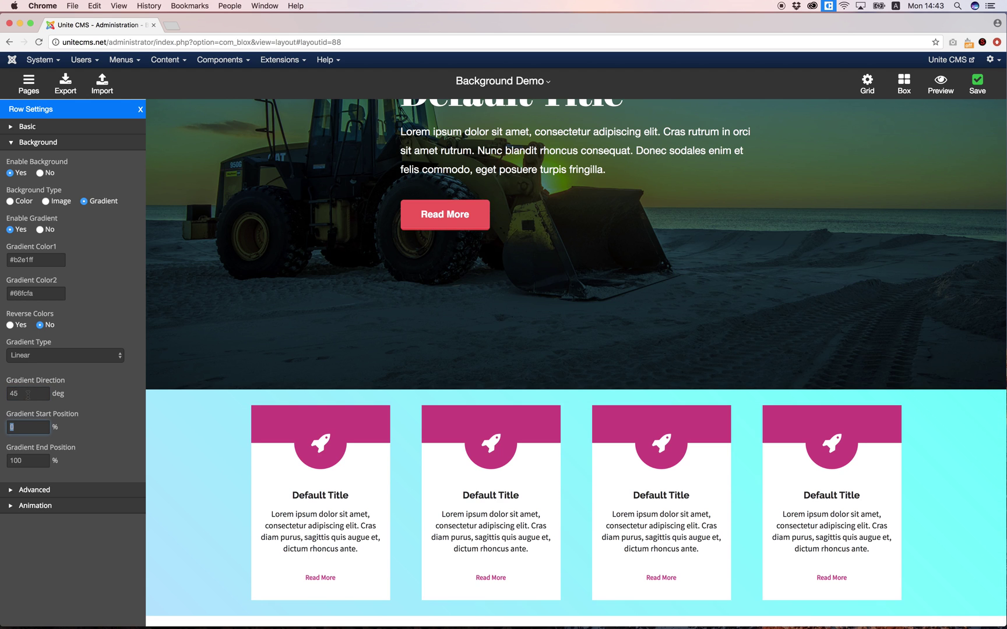
- Set gradient Color2 to pink #ff0569 and Color1 to yellow #f0c600
left_click(23, 293)
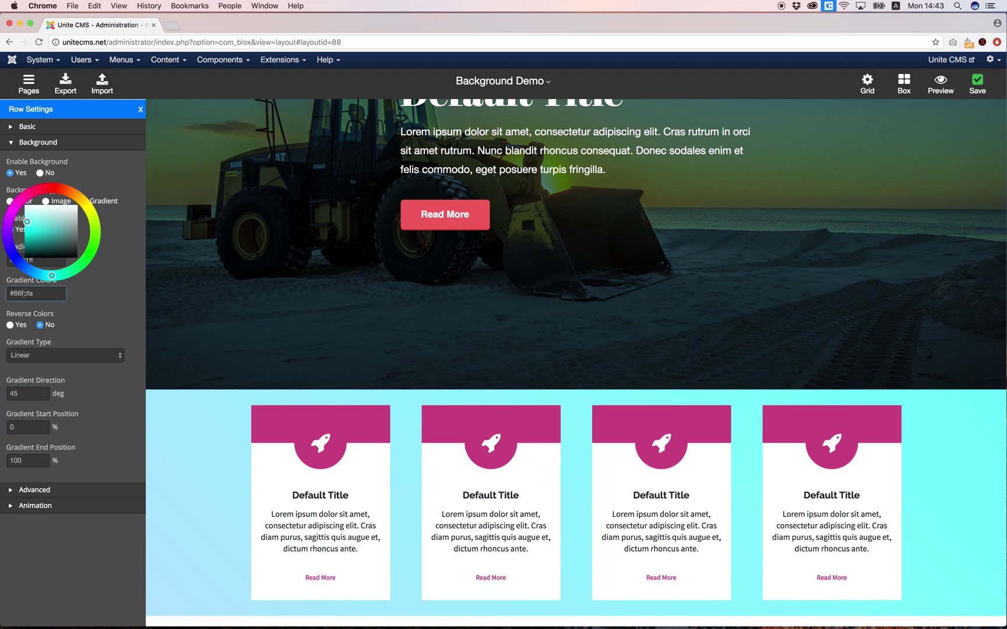
left_click(34, 190)
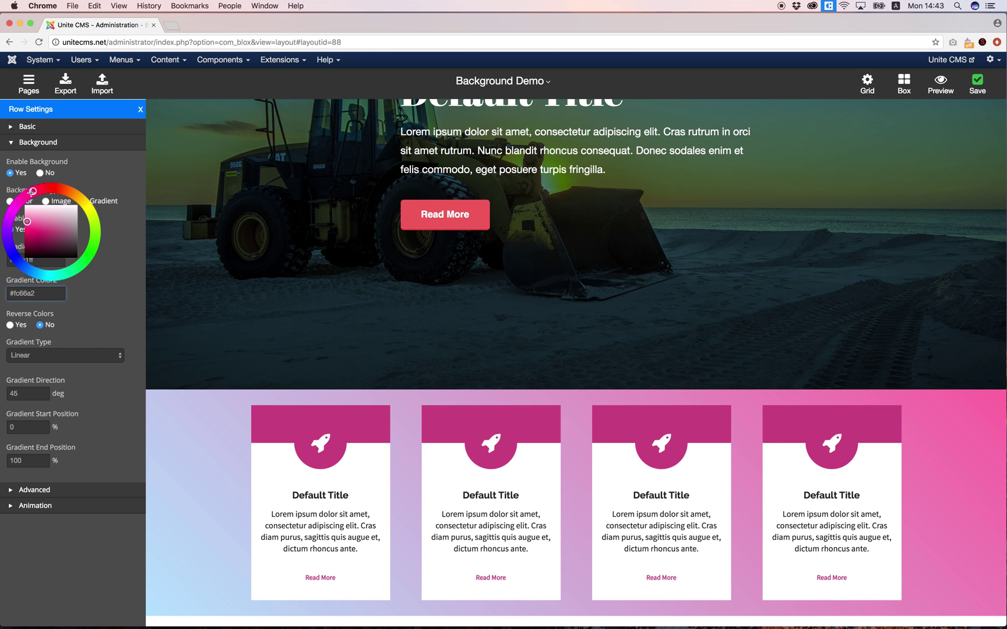
left_click(124, 298)
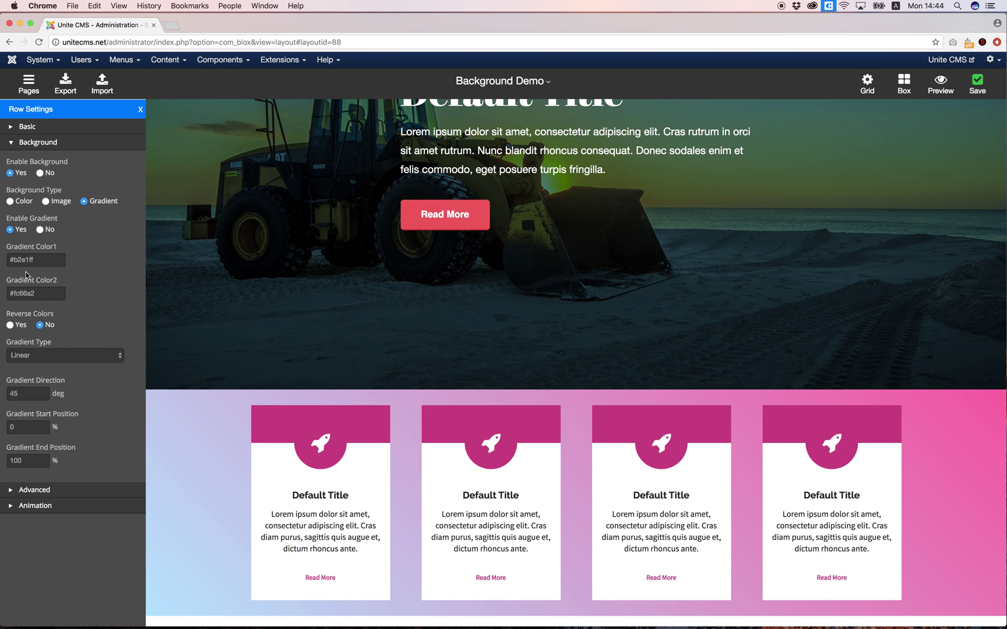
left_click(27, 293)
left_click_drag(43, 219, 25, 231)
left_click(97, 309)
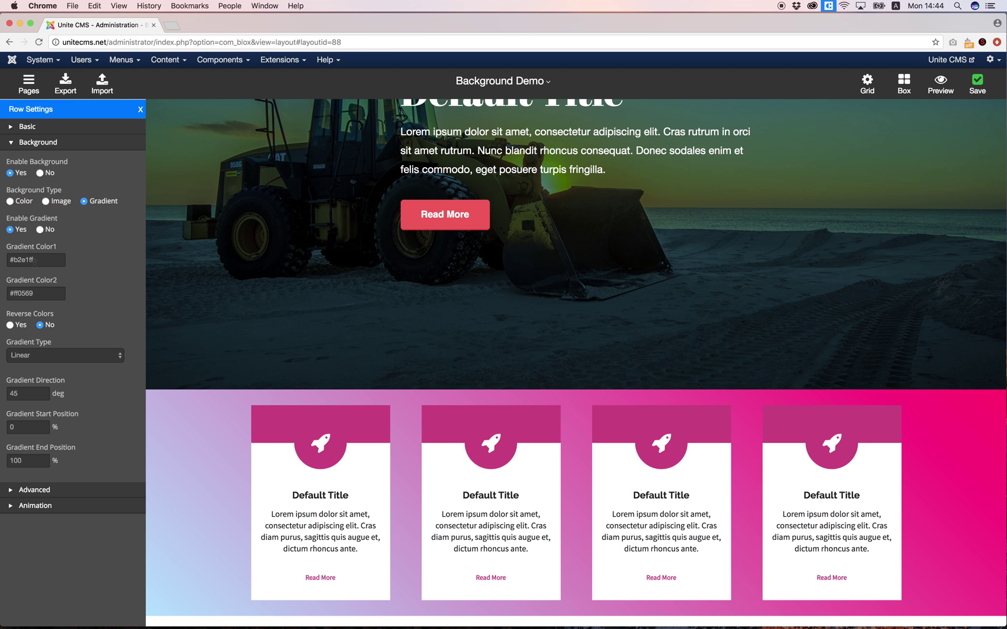
left_click(52, 260)
left_click_drag(23, 165, 37, 157)
mouse_move(33, 201)
left_mouse_down()
mouse_move(27, 192)
mouse_move(15, 200)
left_mouse_up()
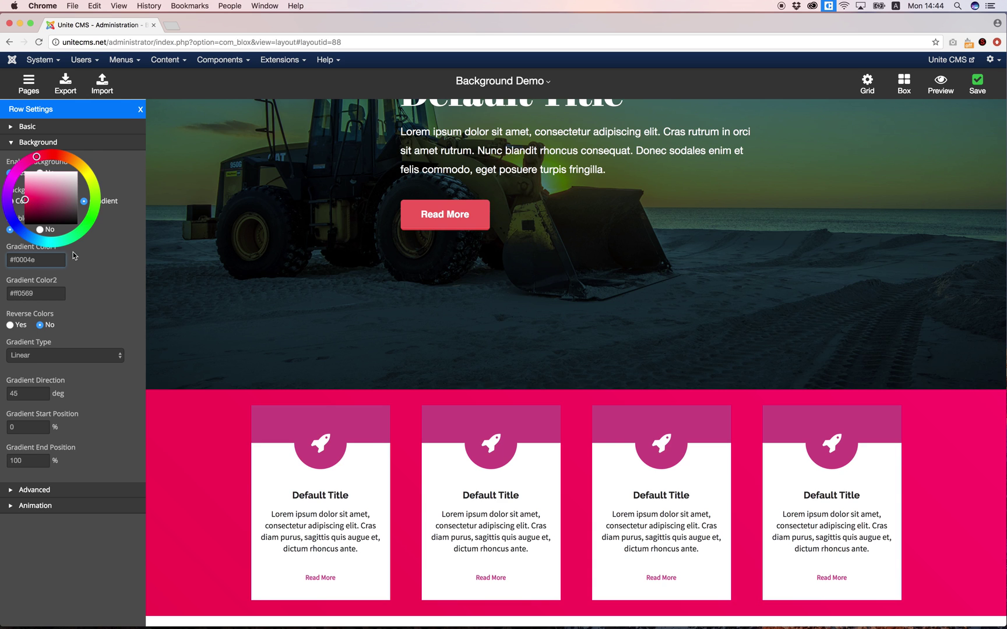
left_click(80, 174)
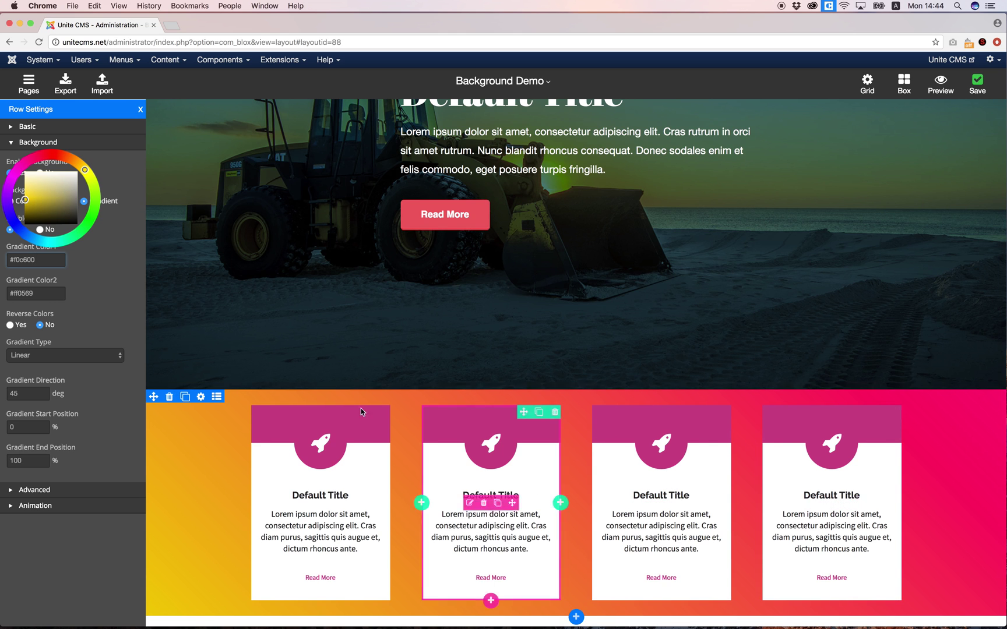
- Review the hero and gradient four-box row, then dismiss the colour picker
scroll(515, 246, "up", 3)
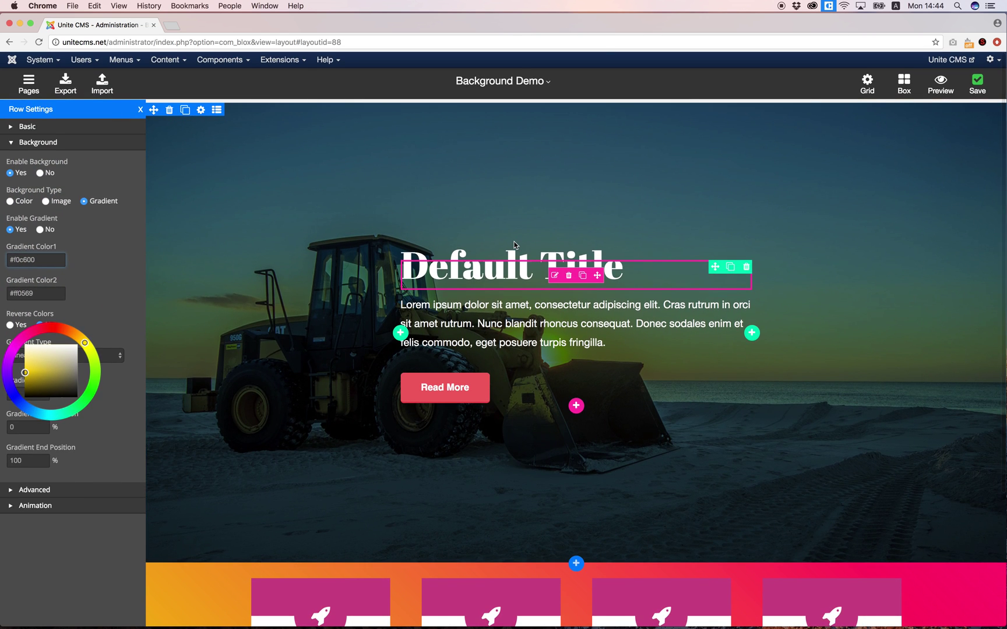
scroll(506, 233, "down", 4)
scroll(501, 241, "up", 5)
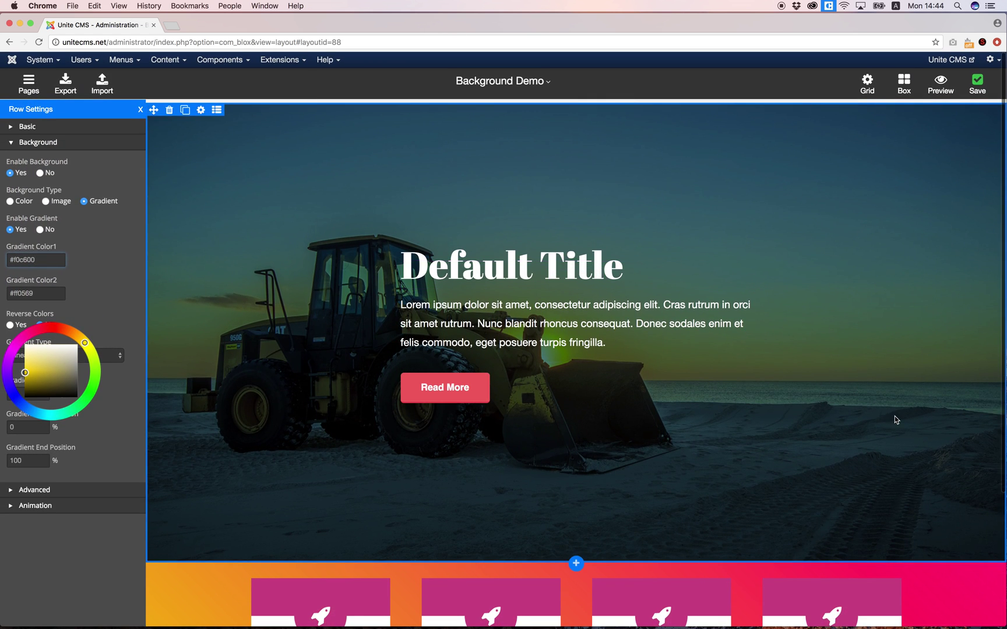
scroll(895, 416, "down", 3)
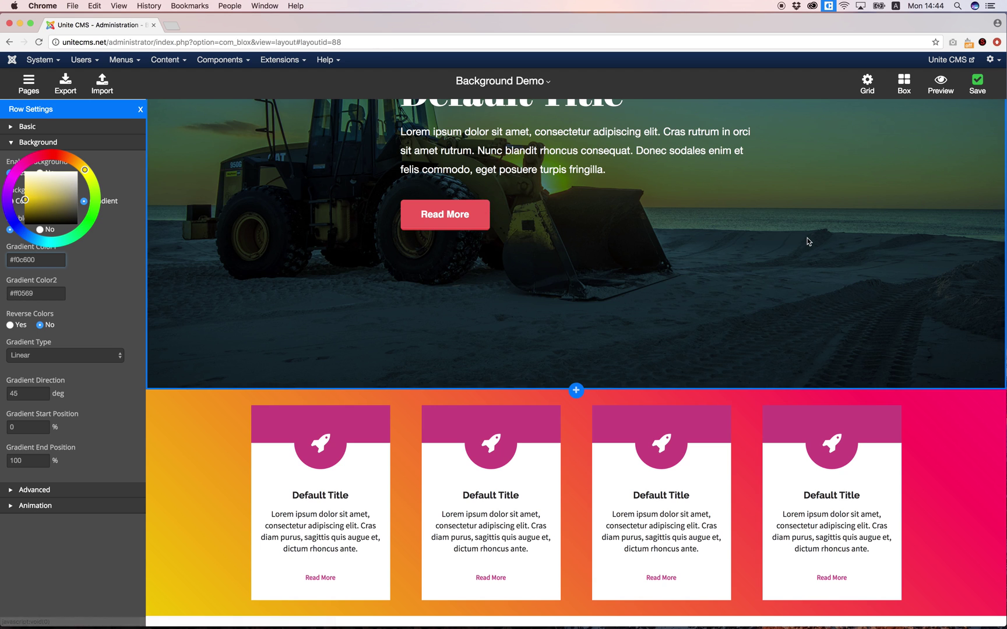
left_click(122, 320)
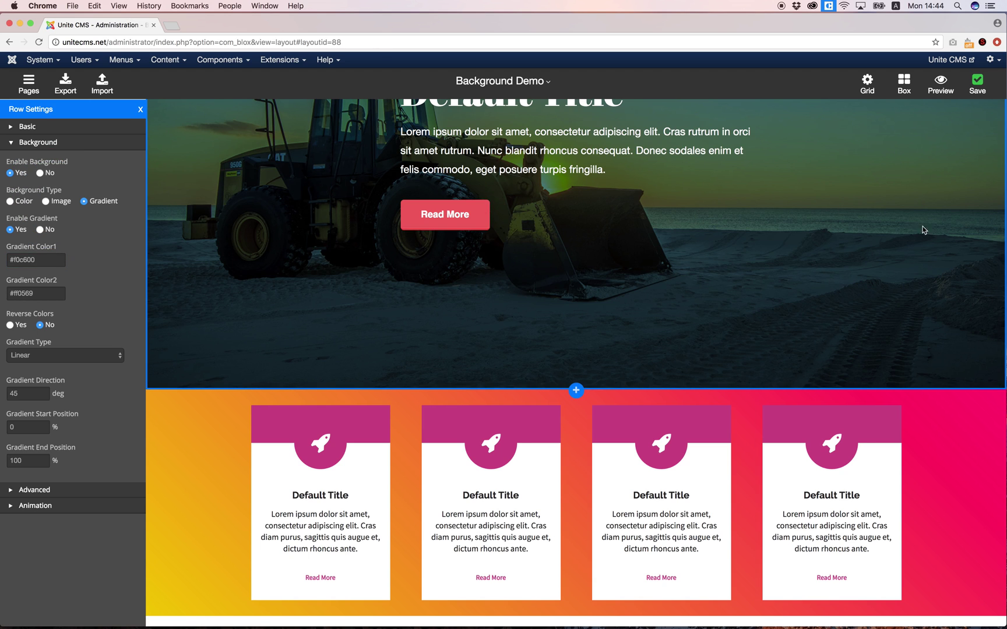